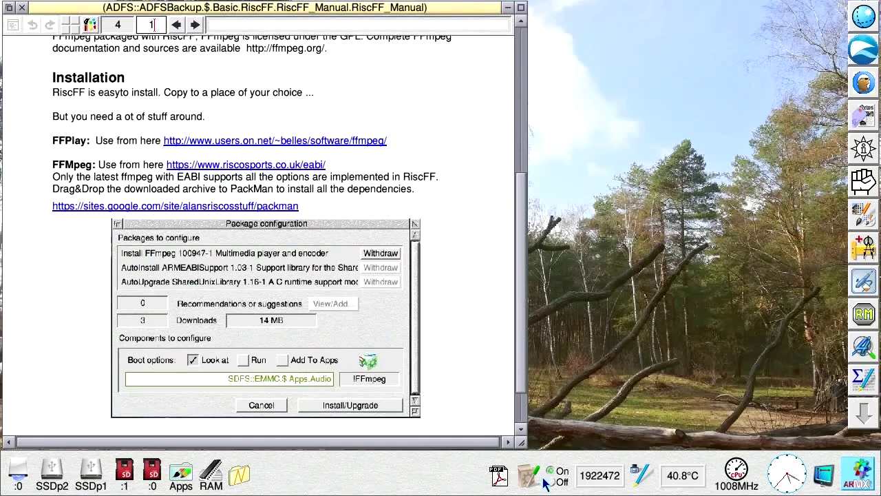
Step: Look through the PackMan package list for ARMEABISupport, FFmpeg and SharedLibs, and close the list and the RiscFF manual
left_click(530, 482)
left_click_drag(344, 115, 570, 25)
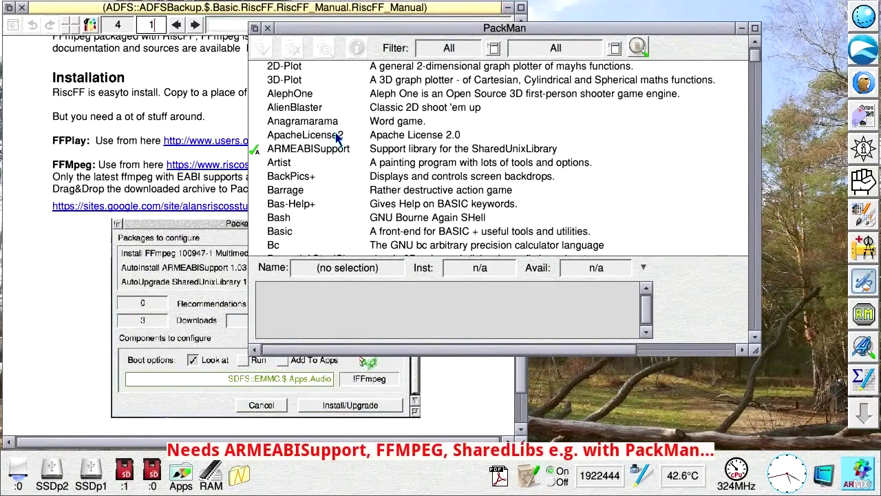
scroll(342, 138, "down", 15)
scroll(341, 138, "down", 20)
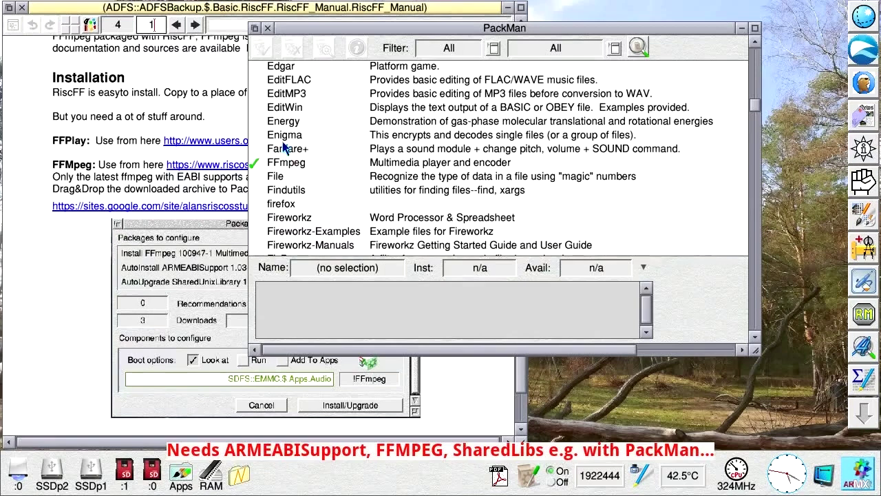
scroll(286, 141, "down", 16)
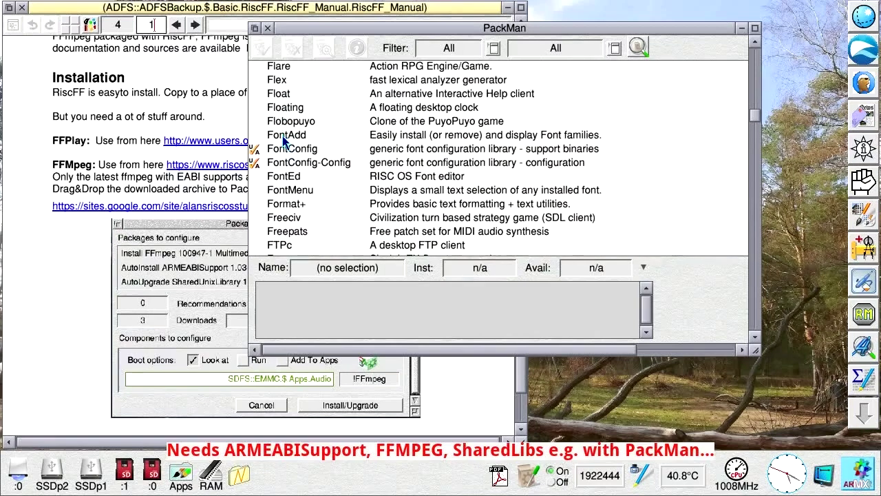
scroll(284, 140, "down", 20)
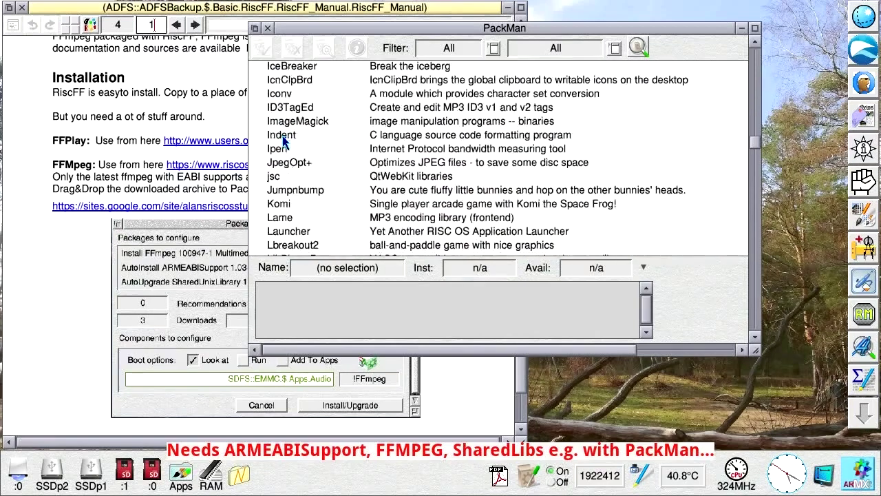
scroll(285, 141, "down", 15)
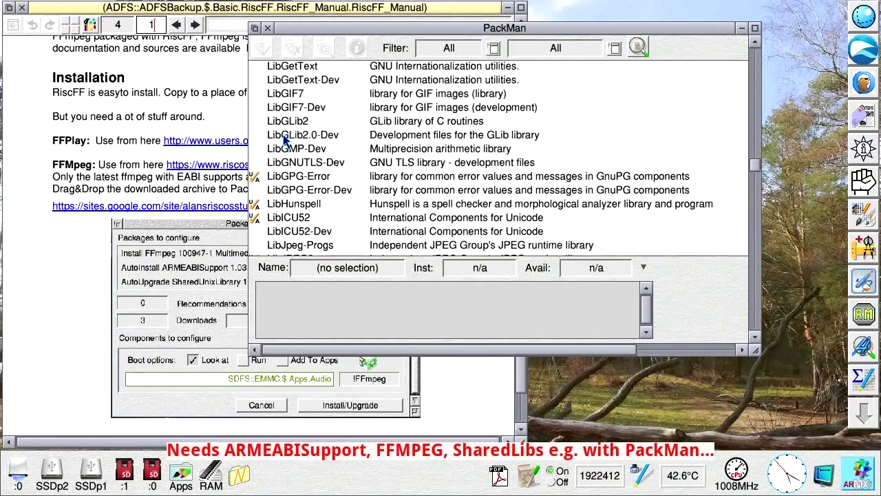
scroll(287, 140, "down", 20)
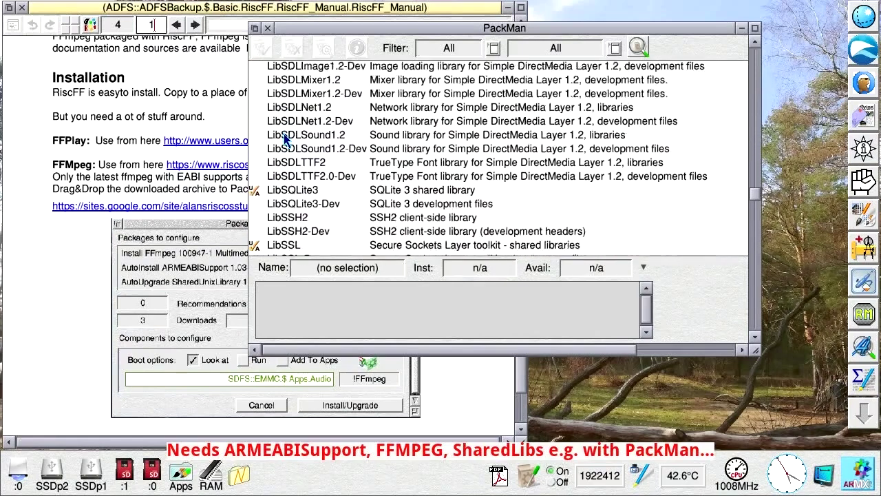
scroll(287, 140, "down", 20)
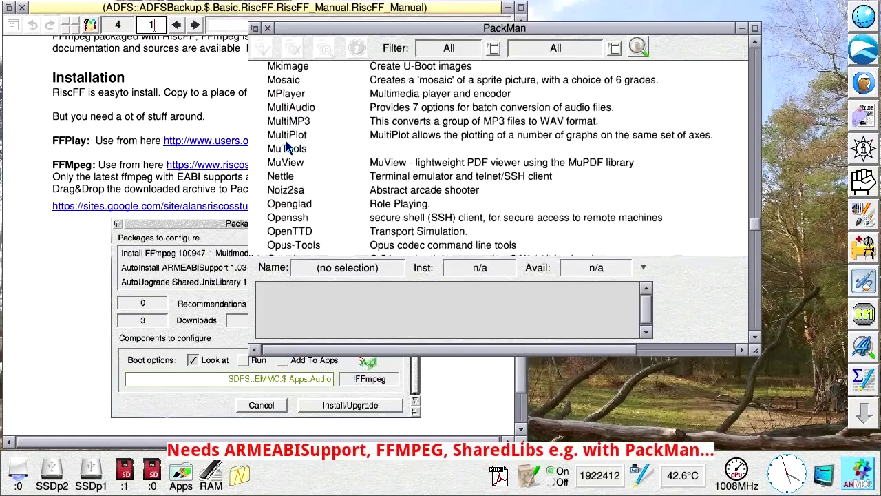
scroll(288, 150, "down", 20)
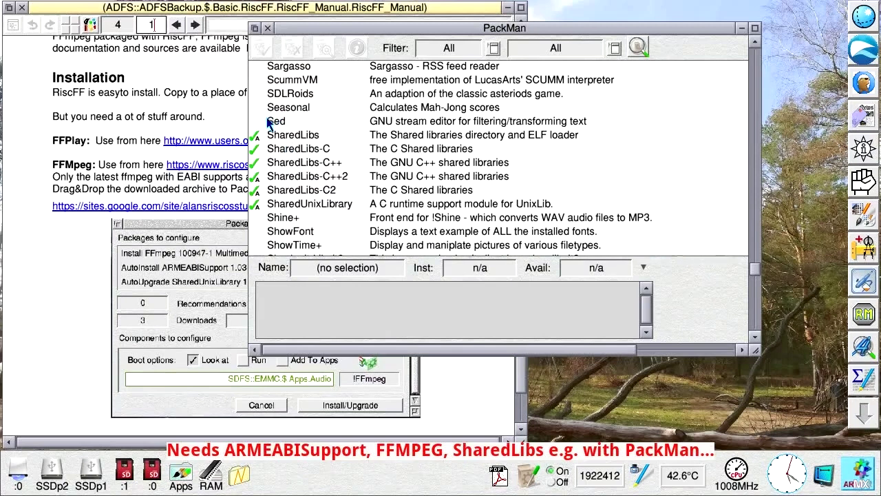
left_click(270, 29)
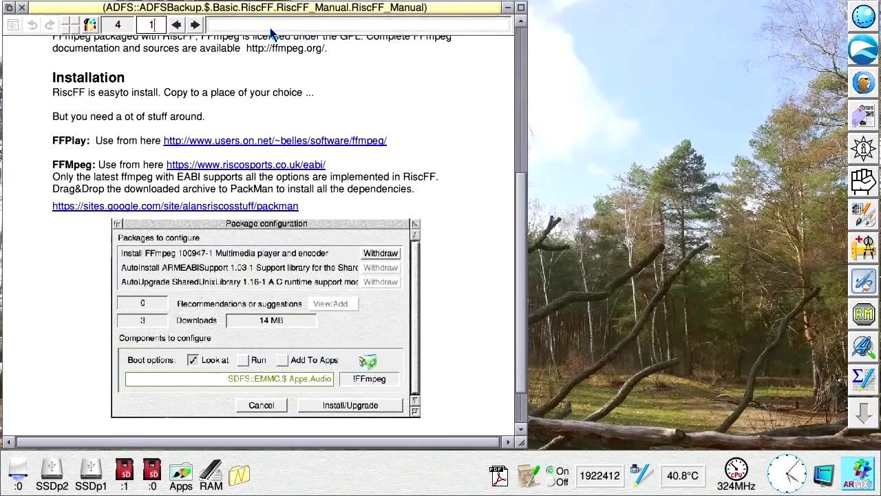
left_click(21, 9)
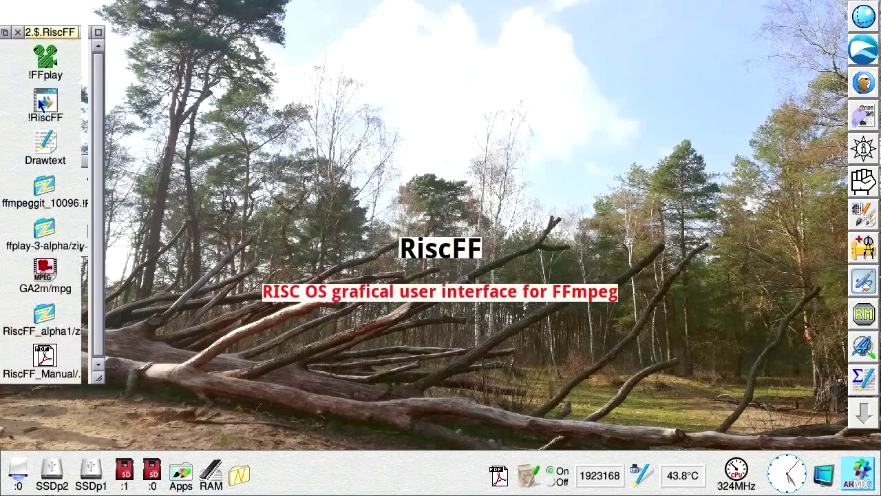
Step: Start RiscFF and load GA2m/mpg from the RiscFF folder as the source video
double_click(38, 98)
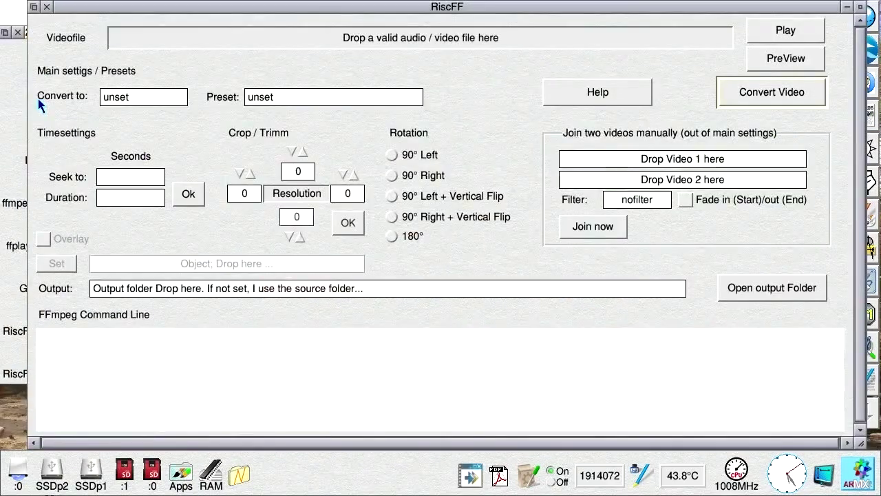
left_click_drag(21, 294, 281, 35)
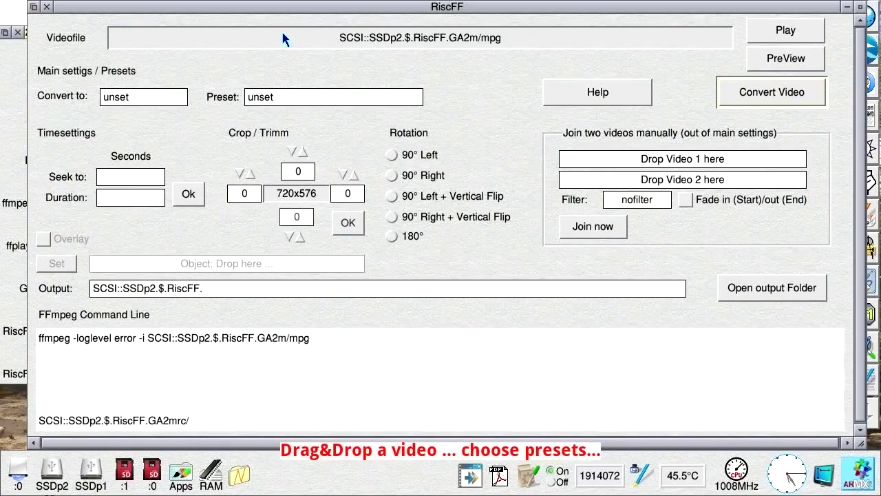
Step: Set the conversion target to DVD with the PAL DVD Fast (LQ) preset
left_click(158, 91)
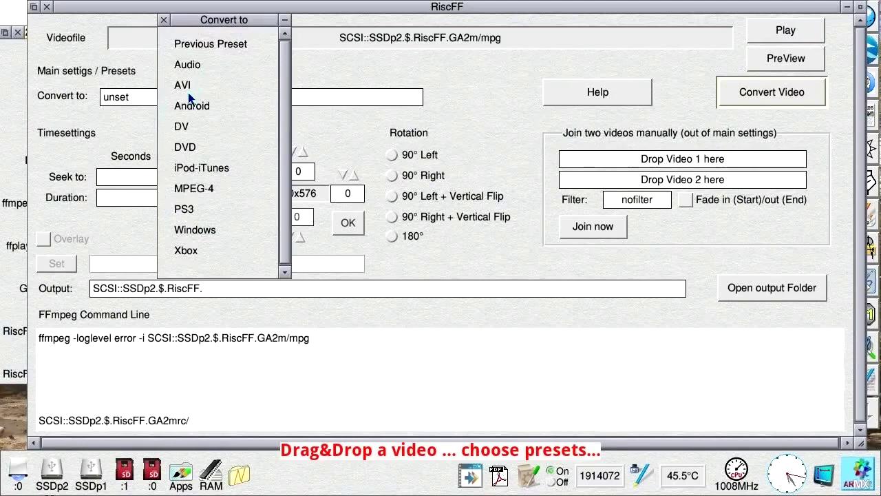
left_click(192, 149)
left_click(301, 93)
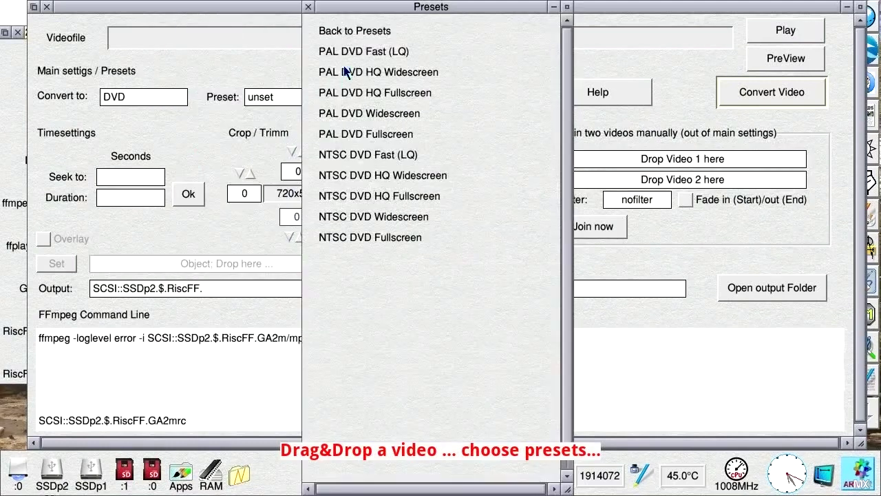
left_click(357, 52)
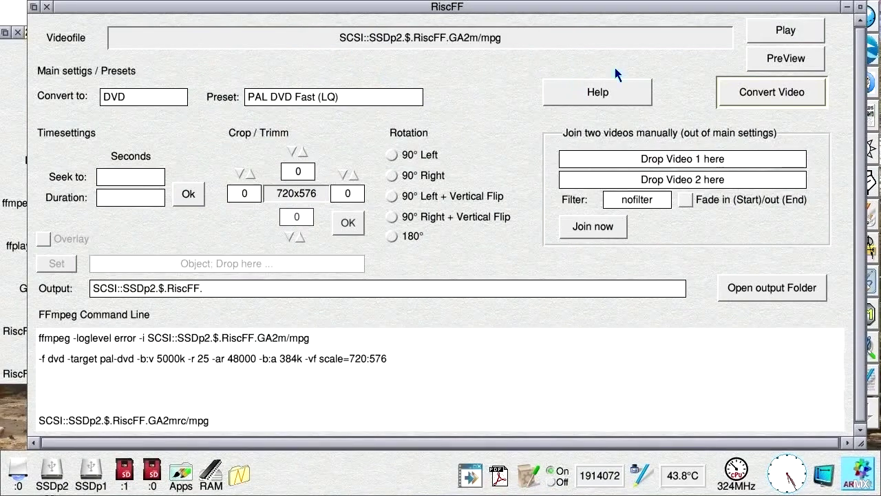
Step: Try to convert the video, switch alignment exceptions off, and close the task window
left_click(737, 88)
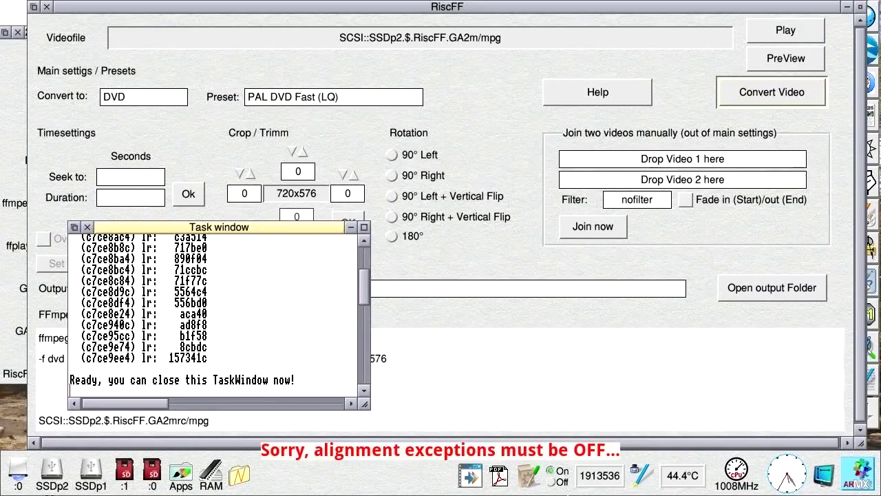
left_click(551, 483)
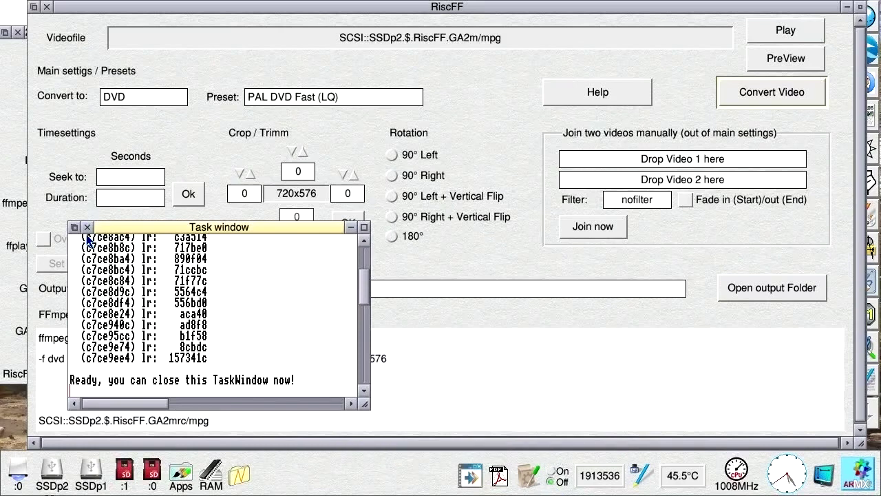
left_click(86, 227)
Step: Convert the video again, overwriting the existing output file, and look at the result in the output folder
left_click(756, 93)
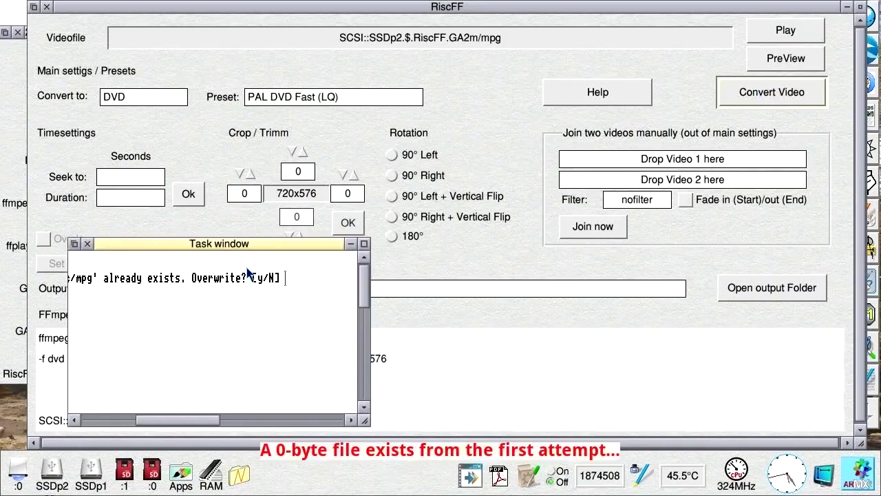
type("y")
key("Return")
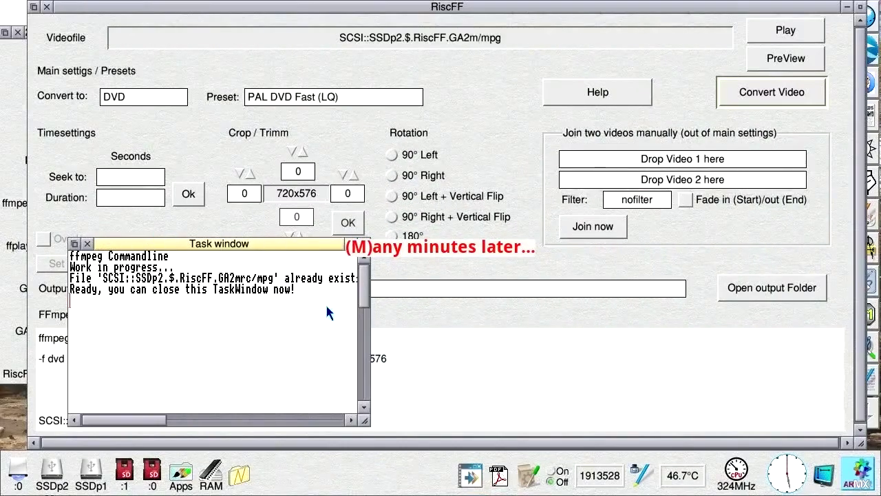
left_click(87, 244)
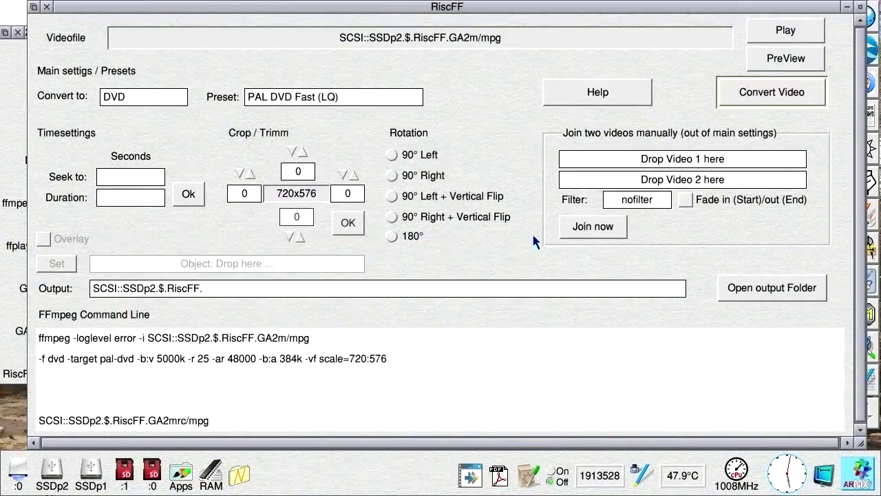
left_click(757, 288)
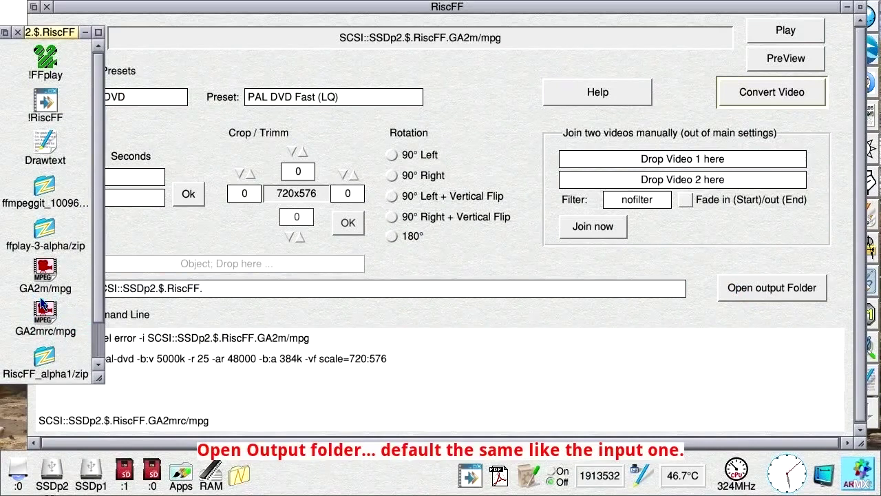
left_click(141, 10)
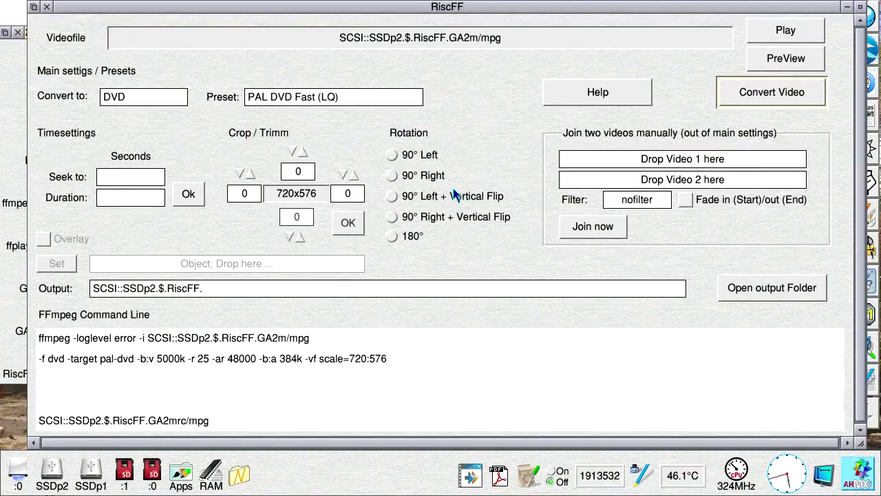
Step: Set the video's rotation to 90° Left, preview it and stop the playback
left_click(393, 156)
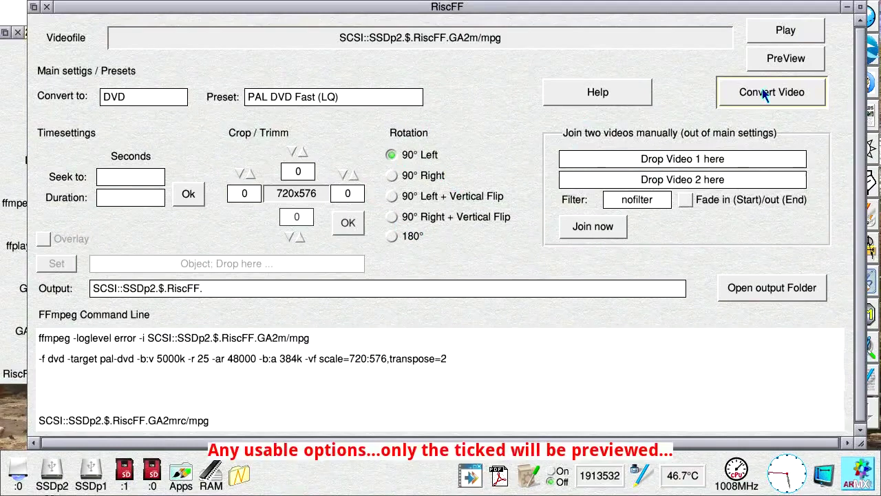
left_click(783, 62)
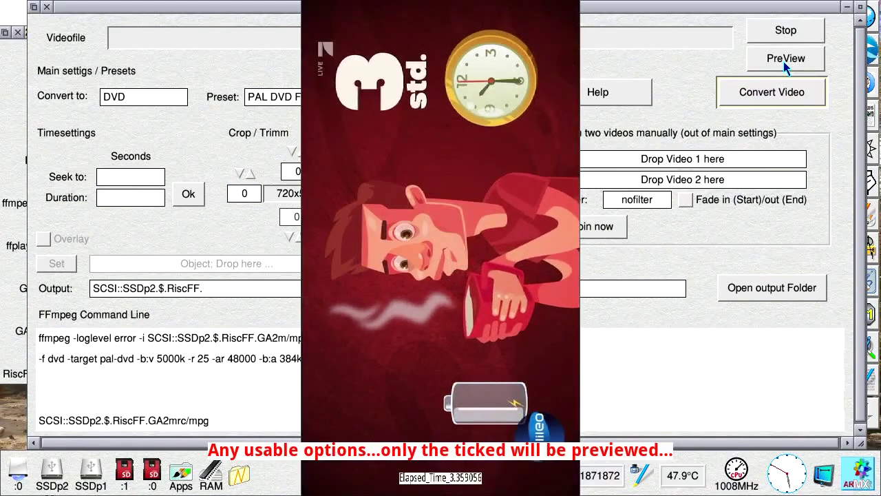
left_click(785, 31)
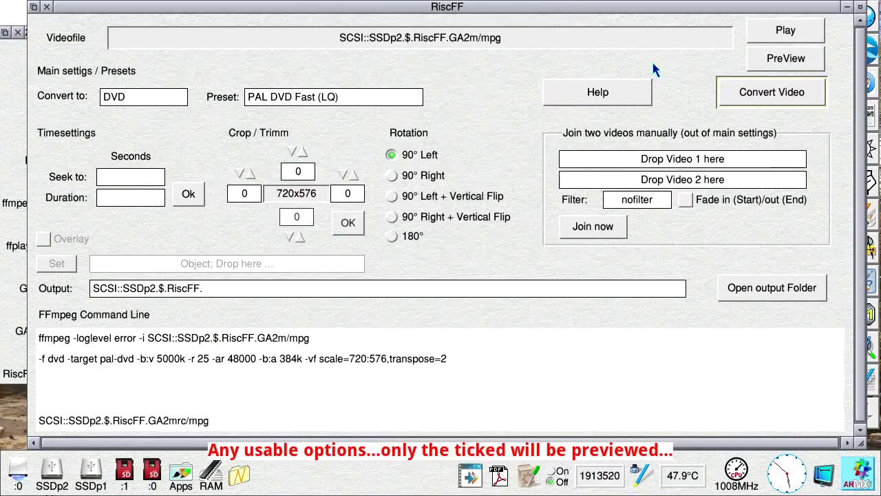
Step: Change the rotation to 90° Right + Vertical Flip, preview the video and stop the playback
left_click(392, 217)
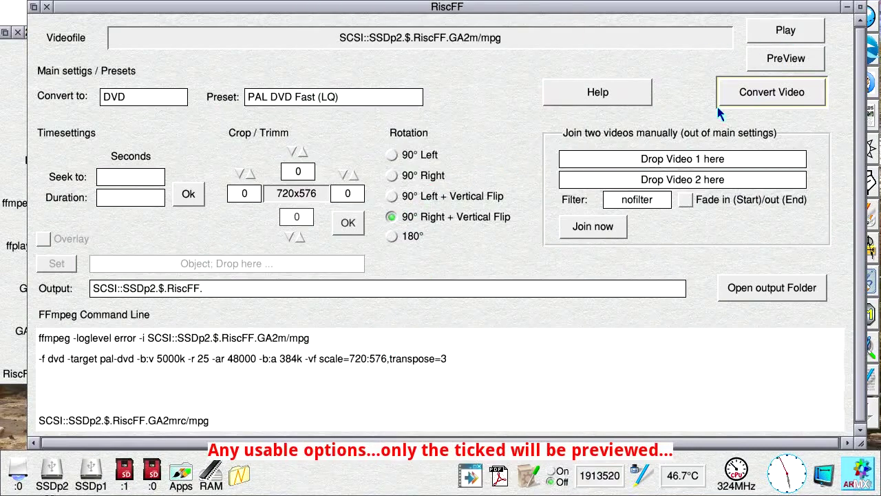
left_click(767, 61)
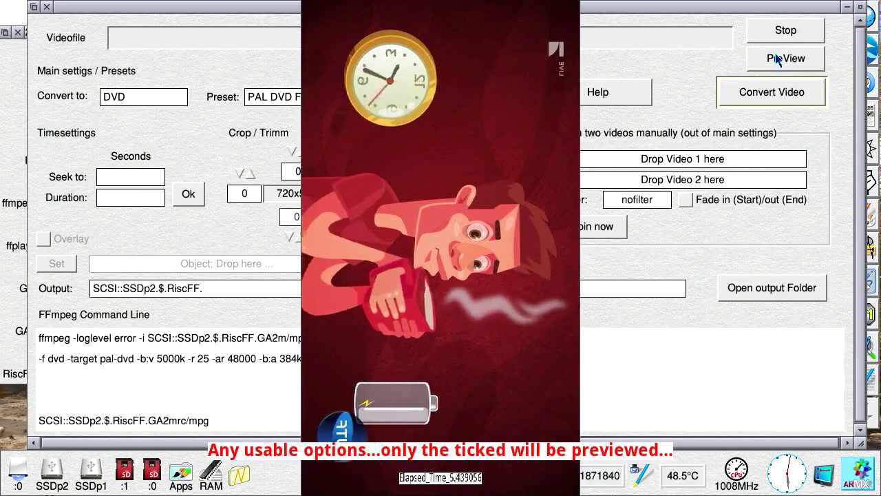
left_click(790, 34)
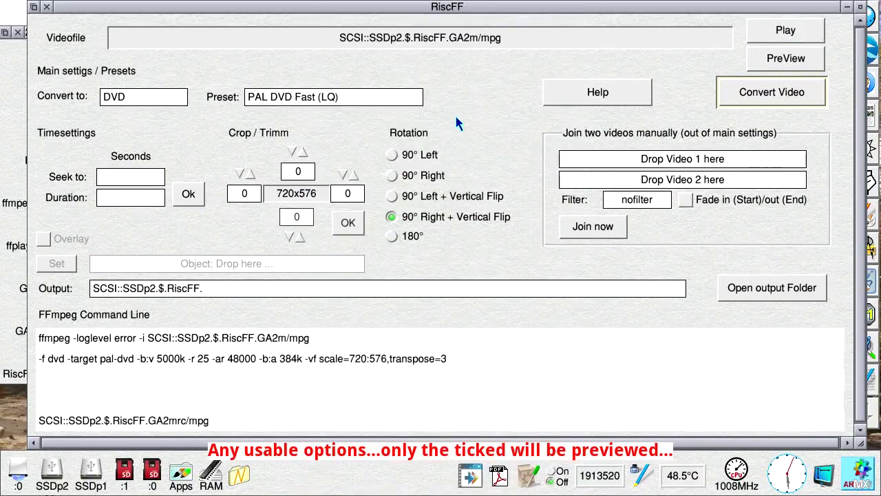
Step: Preview the video with a 180° rotation, stop the playback and clear the rotation setting
left_click(392, 237)
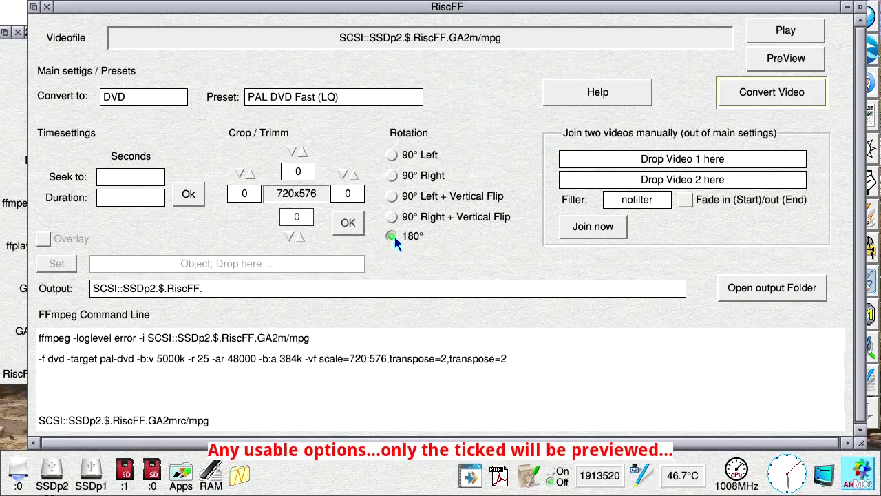
left_click(770, 58)
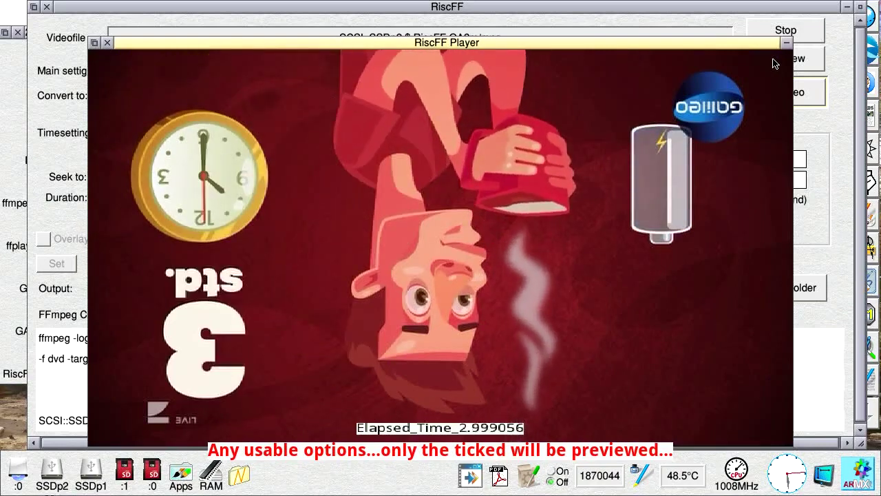
left_click(800, 31)
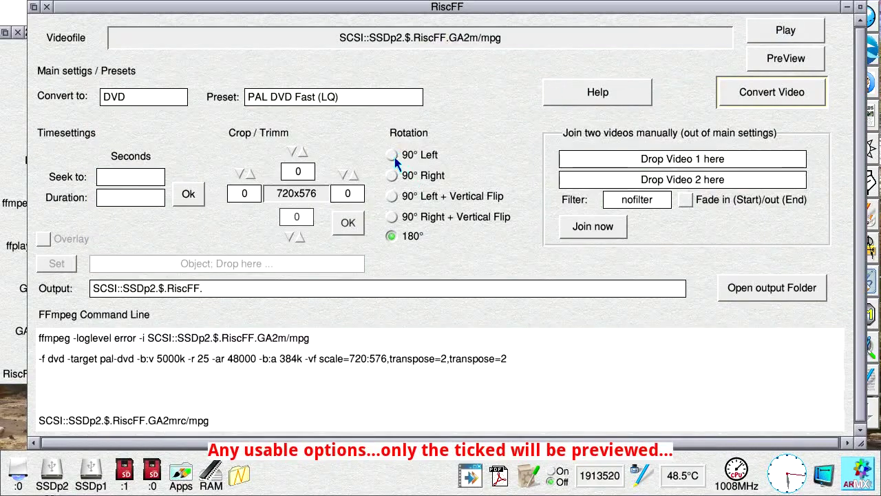
left_click(406, 241)
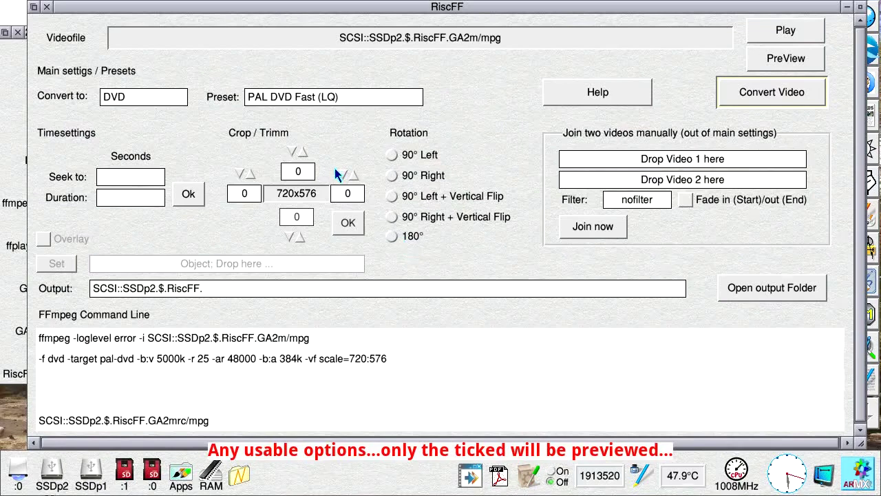
Step: Crop the video by 46 at its top edge and 44 at its right edge, and preview the cropped picture
left_click(303, 154)
left_click(354, 175)
left_click(354, 174)
left_click(343, 222)
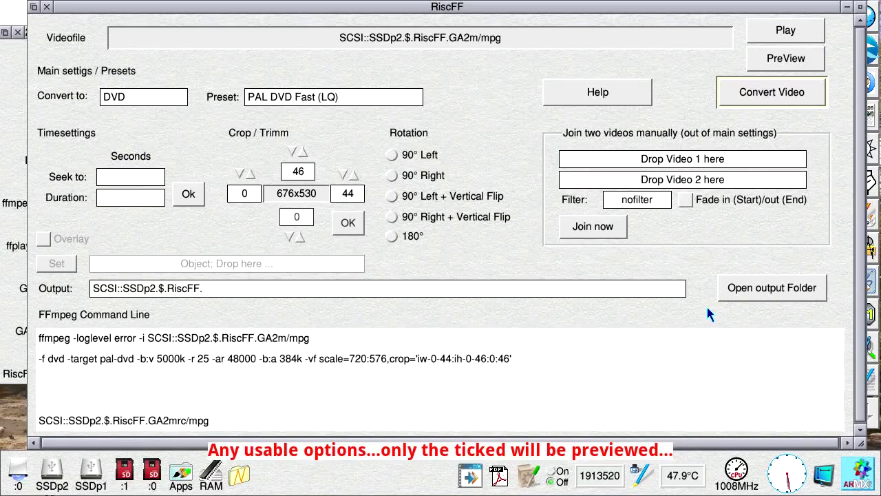
left_click(774, 62)
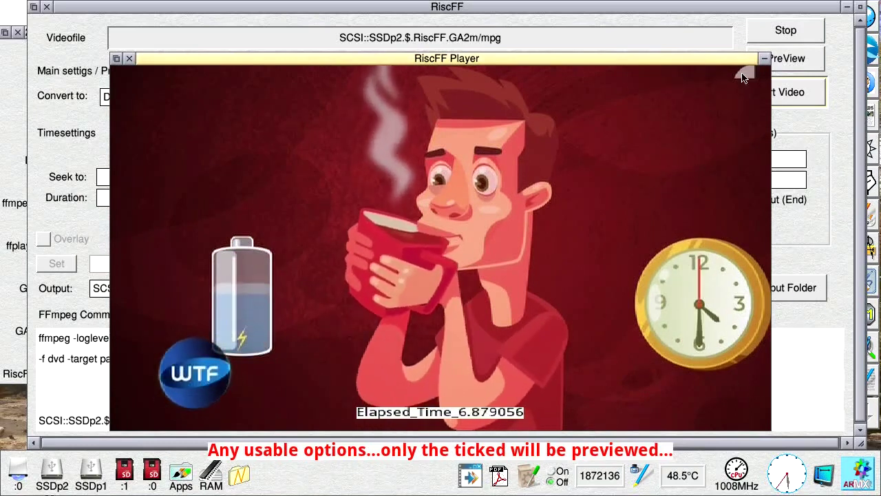
left_click(780, 34)
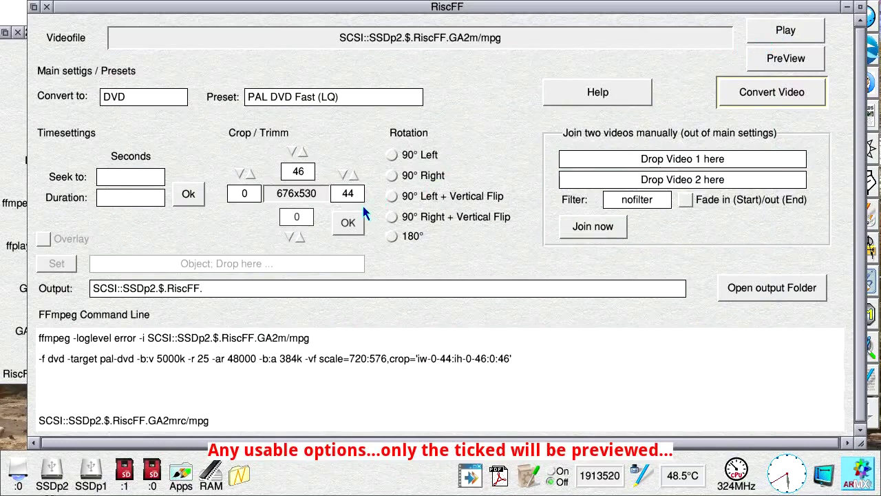
Step: Reset the upper and right-edge crop values to 0, and set the cut to seek to 1 second with a 5-second duration
left_click_drag(290, 149, 290, 150)
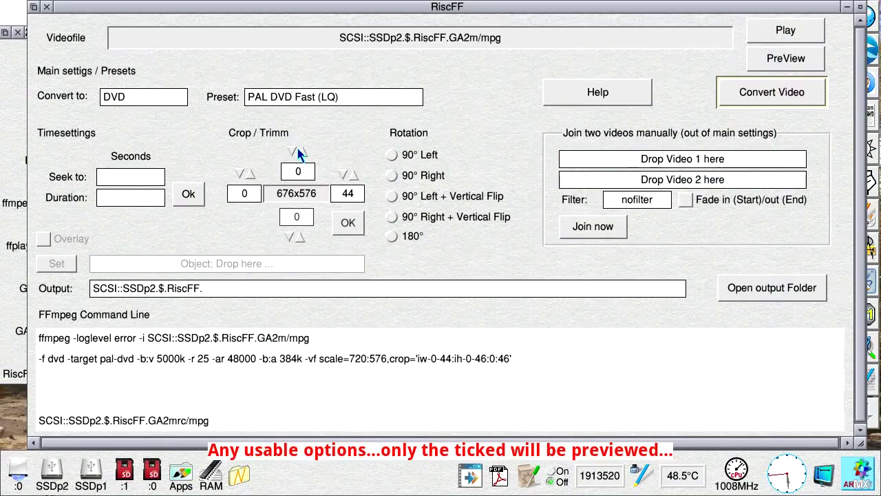
left_click(359, 193)
key("BackSpace")
key("BackSpace")
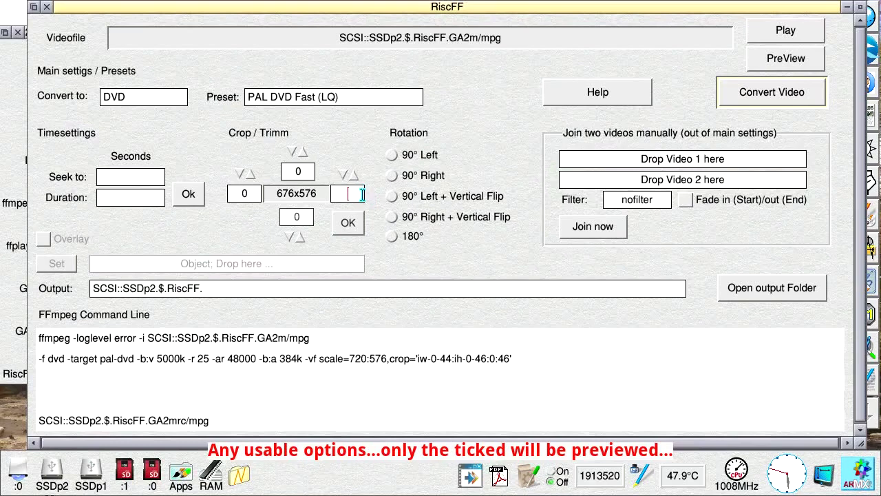
type("0")
left_click(355, 225)
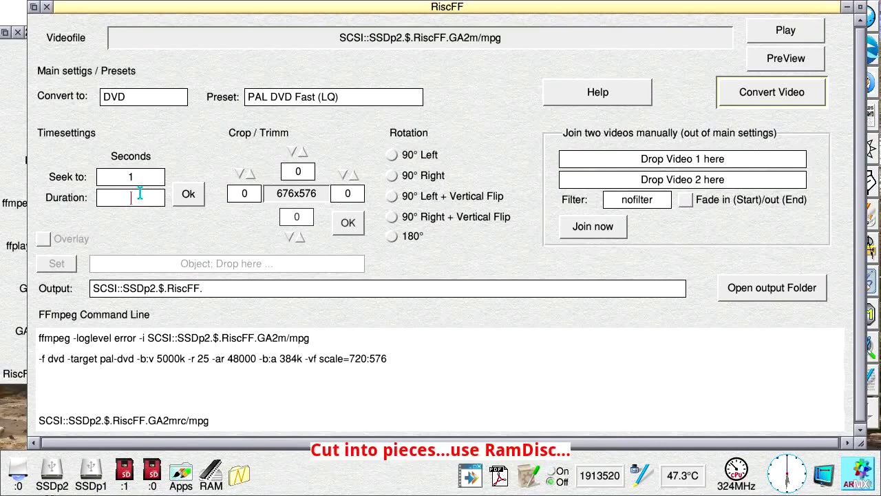
left_click(183, 193)
Step: Create a directory named Out on the RAM disc and set it as the output folder
middle_click(211, 473)
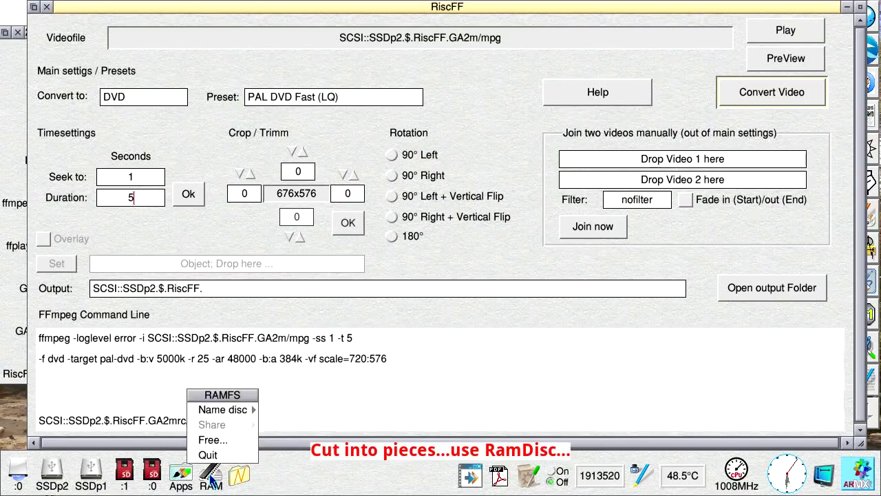
left_click(211, 474)
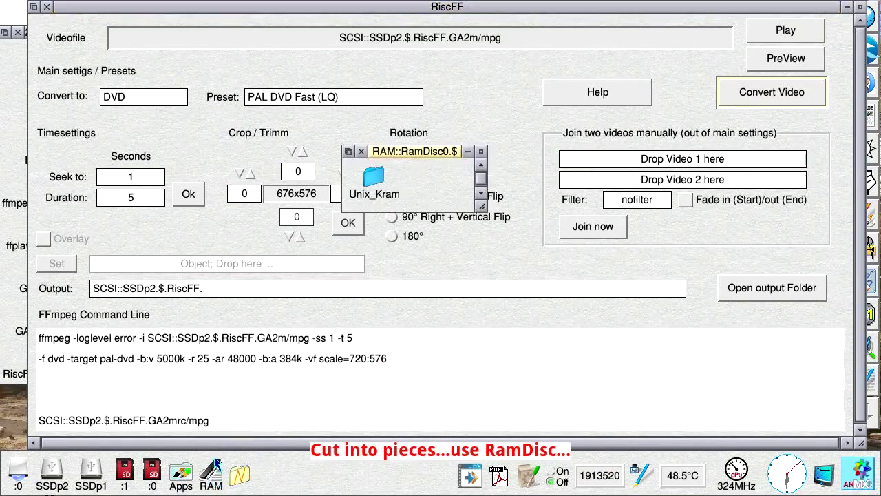
middle_click(427, 192)
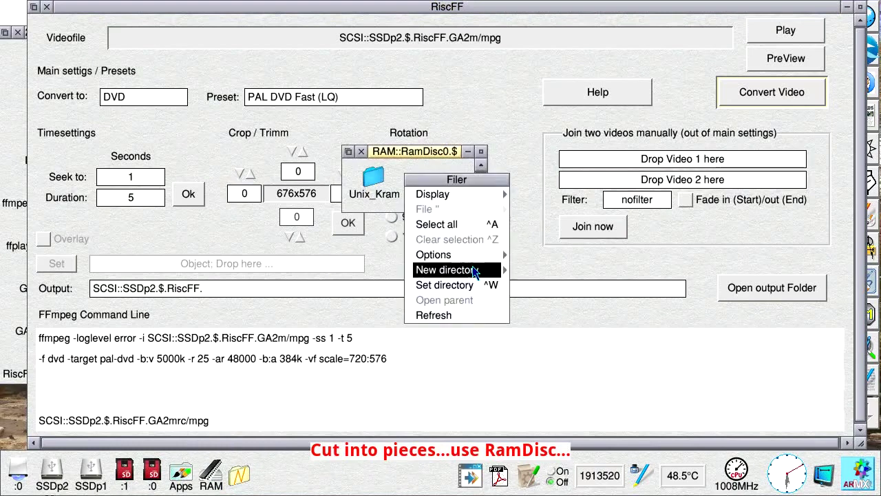
mouse_move(519, 273)
type("Out")
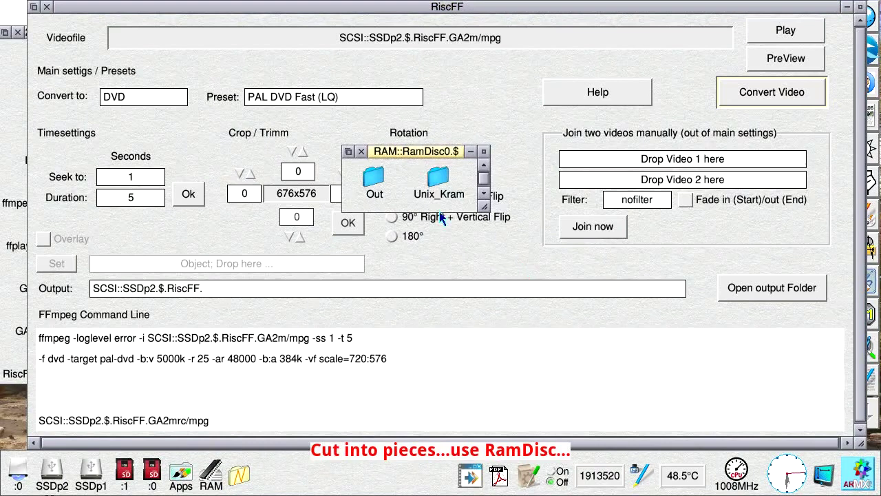
left_click_drag(372, 179, 290, 290)
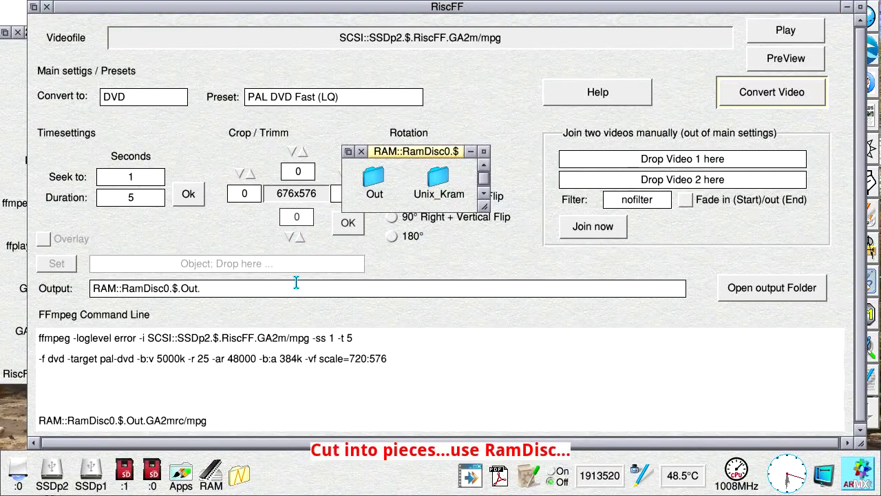
Step: Rename the output file as GA2m_1/mpg and convert the first video piece
left_click(184, 419)
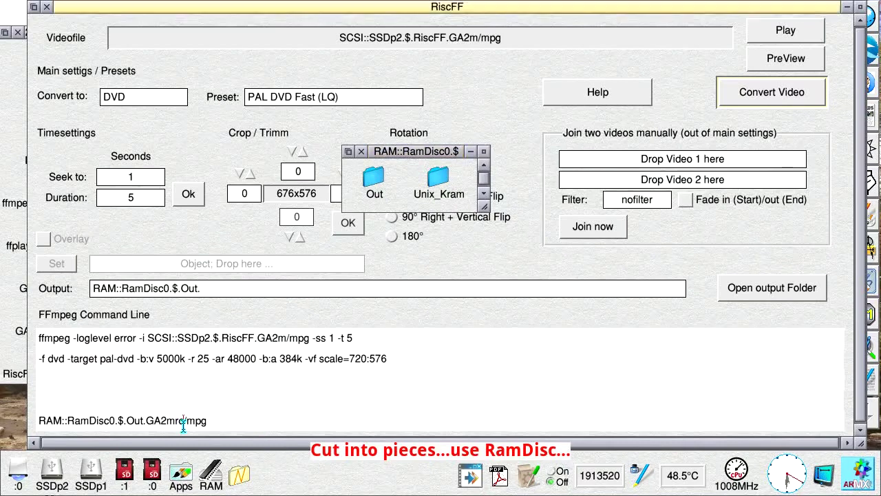
key("BackSpace")
key("BackSpace")
type("_1")
left_click(360, 150)
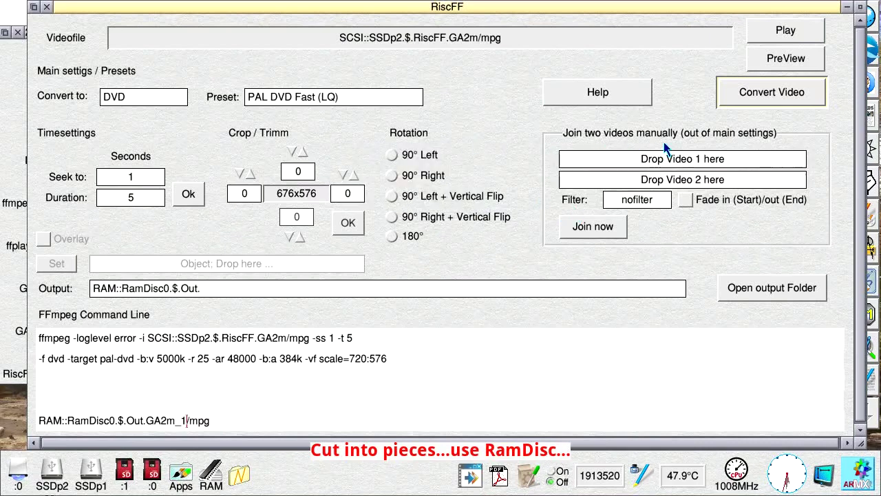
left_click(755, 92)
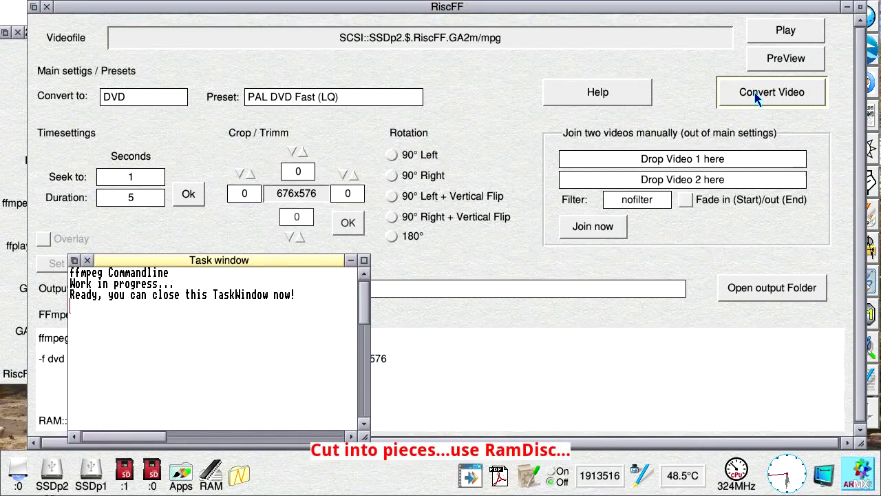
left_click(88, 260)
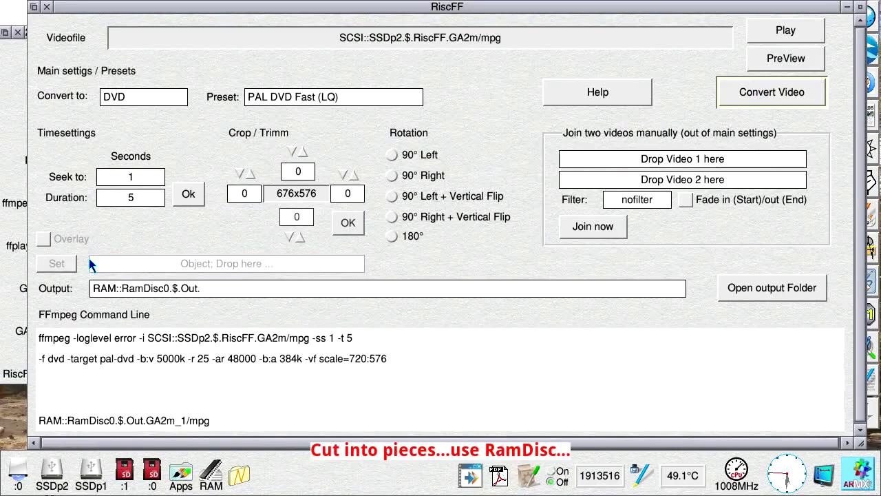
Step: Set the seek time to 7 seconds for the second piece and apply it
left_click(145, 176)
key("BackSpace")
type("7")
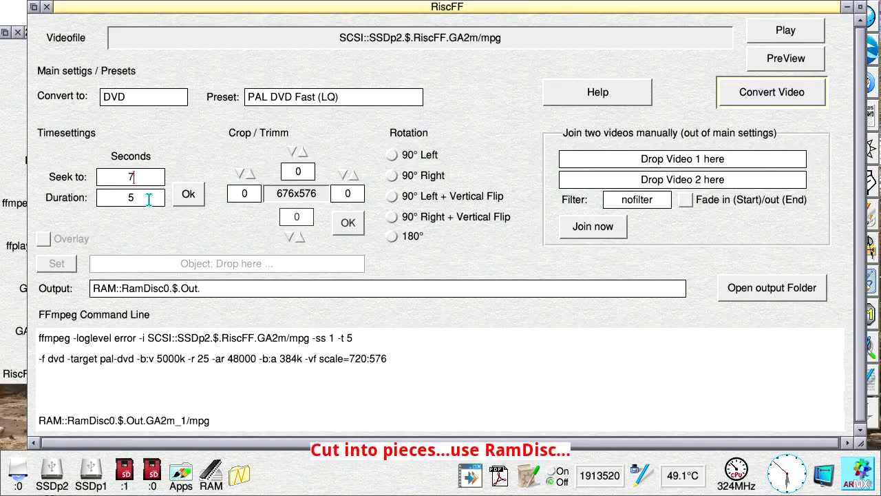
left_click(195, 195)
Step: Rename the output file as GA2m_2/mpg and convert the second video piece
left_click(186, 420)
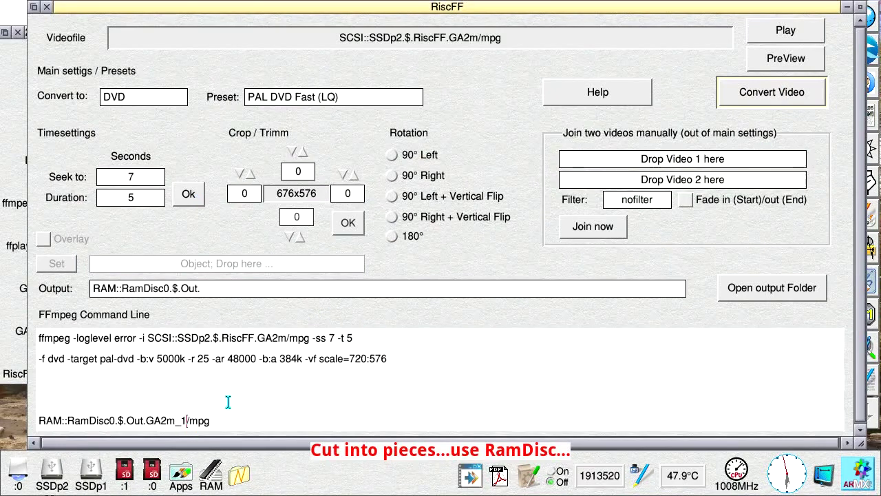
key("BackSpace")
type("2")
left_click(786, 89)
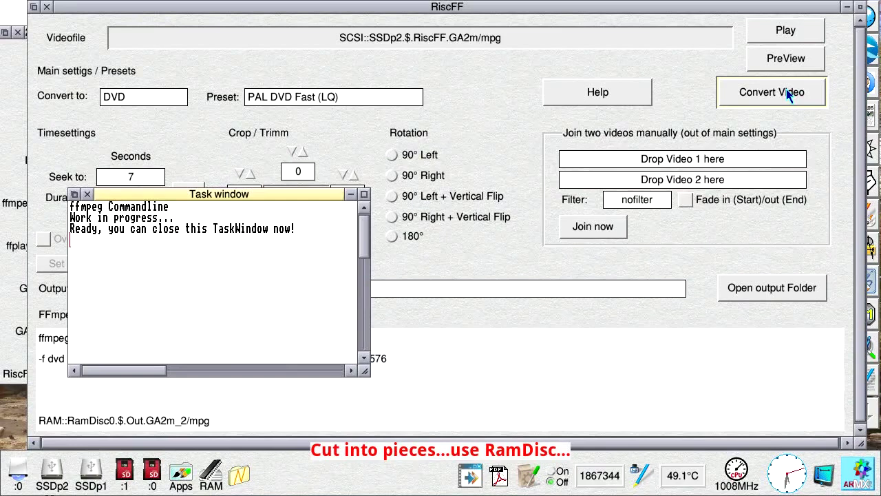
left_click(89, 193)
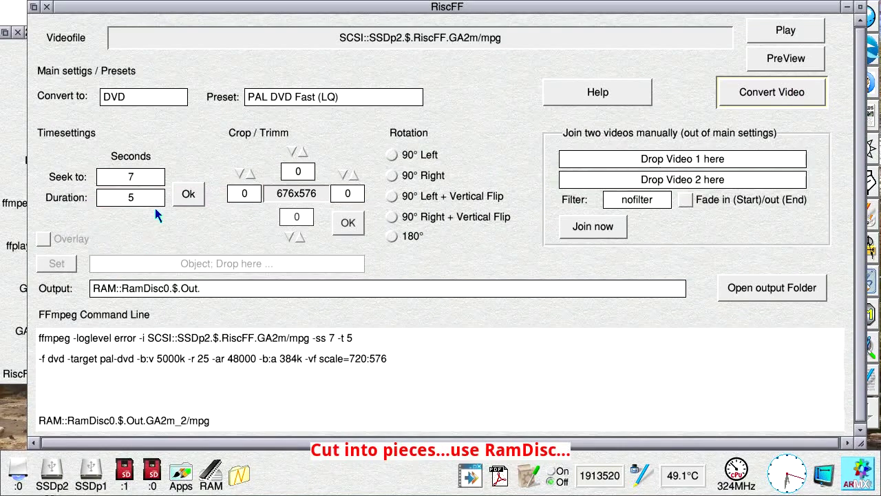
Step: Set the seek time to 15 seconds for the third piece and apply it
left_click(150, 176)
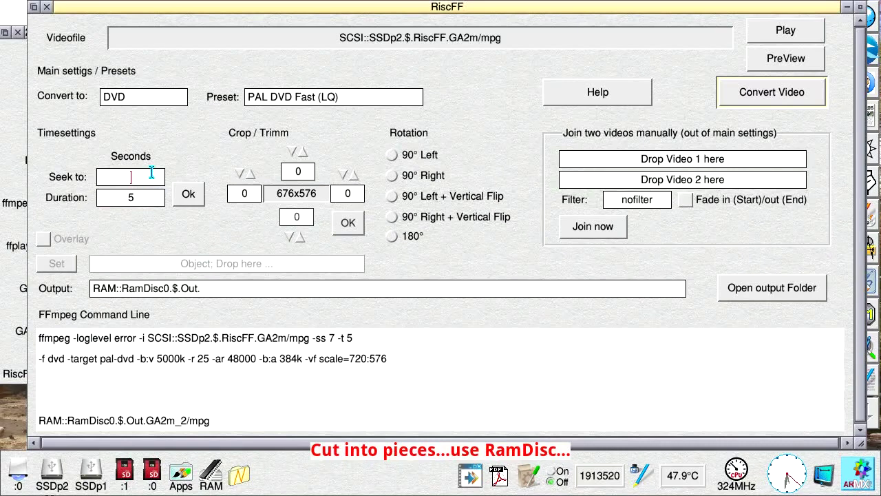
type("15")
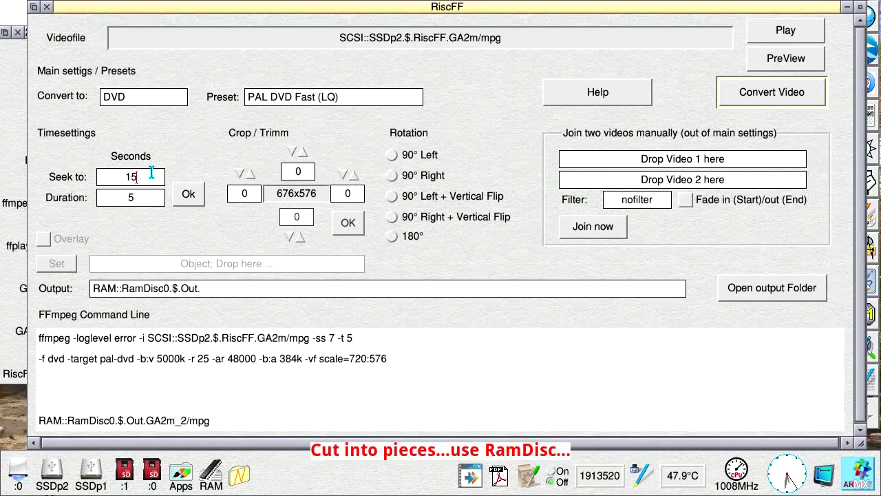
left_click(188, 192)
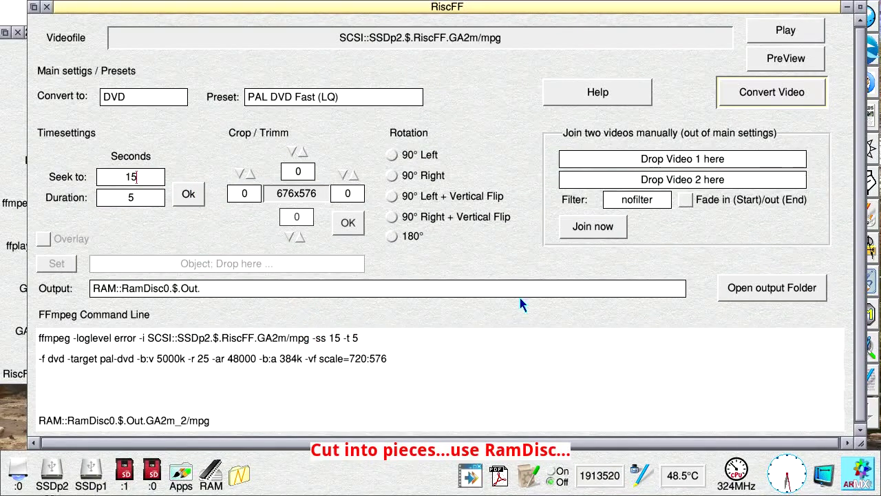
Step: Try to convert the third piece under the existing name GA2m_2/mpg and decline overwriting that file
left_click(768, 89)
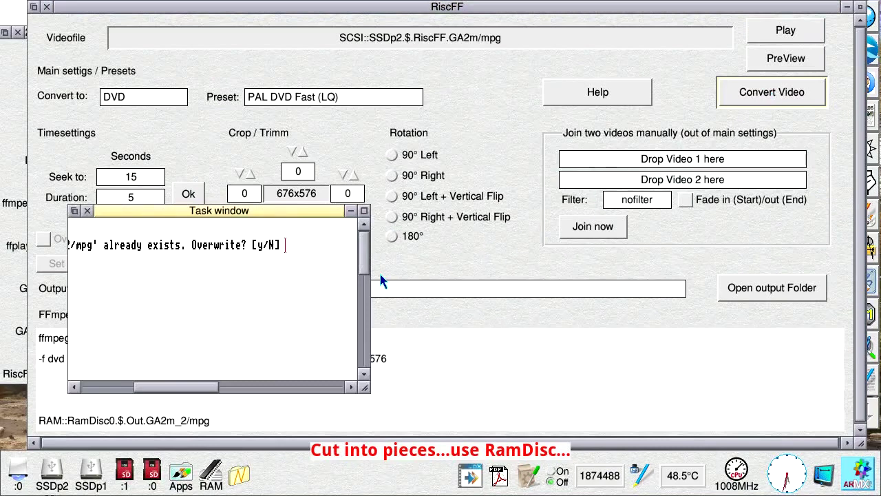
type("n")
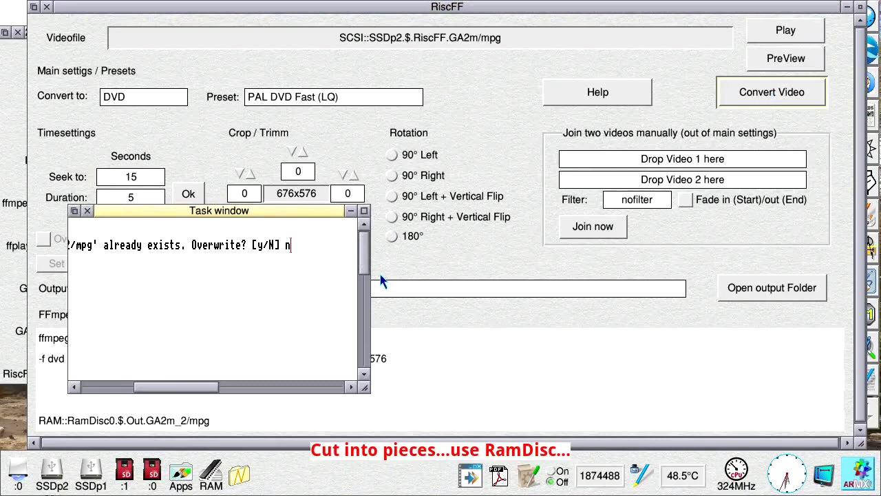
key("Return")
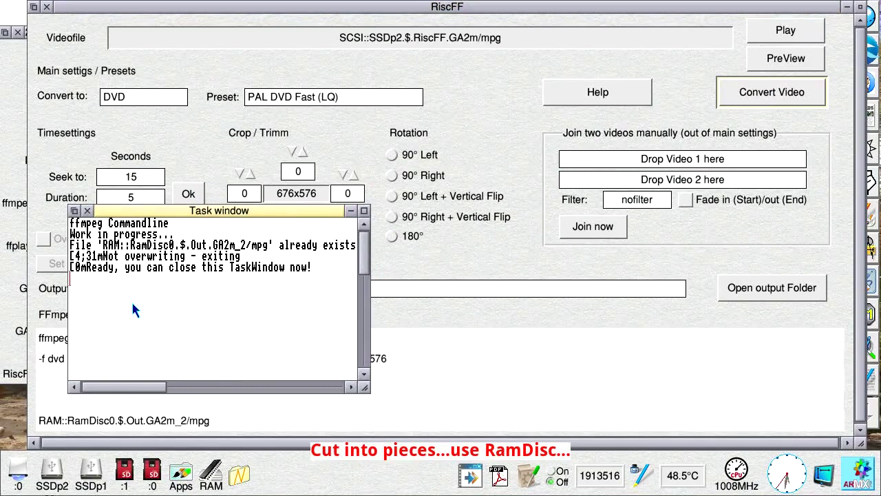
left_click(85, 210)
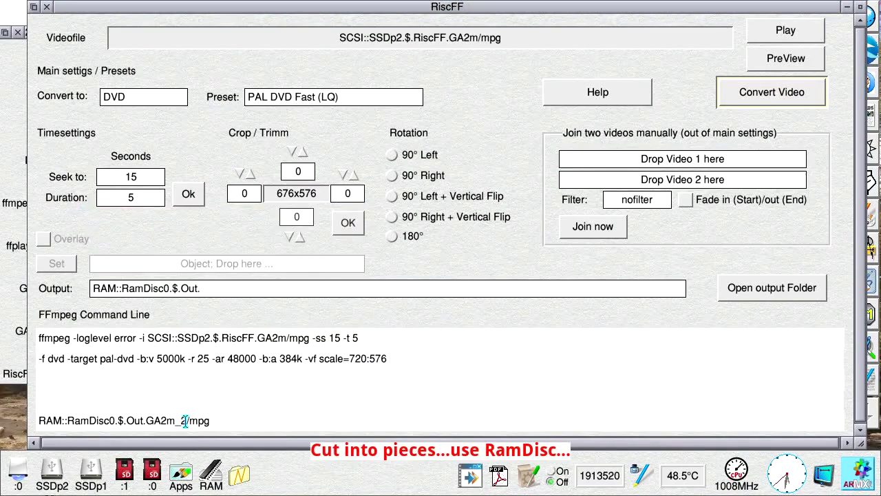
Step: Rename the output file as GA2m_3/mpg and convert the third video piece
key("BackSpace")
type("3")
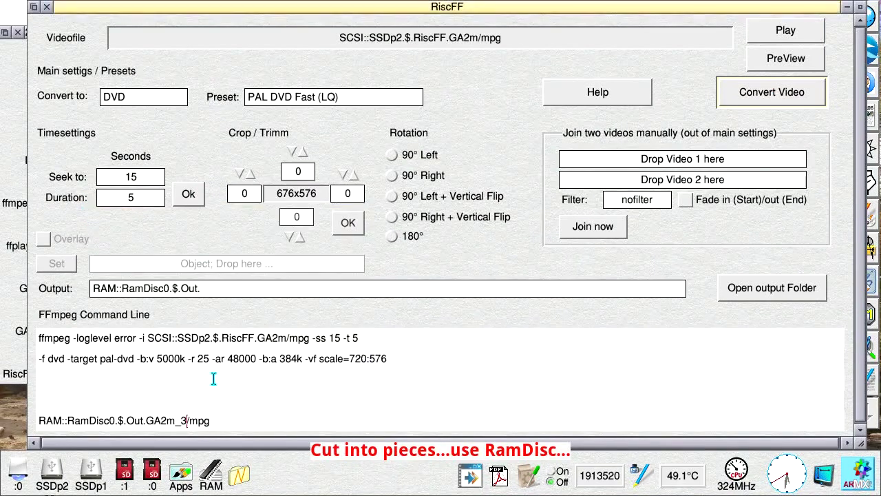
left_click(771, 87)
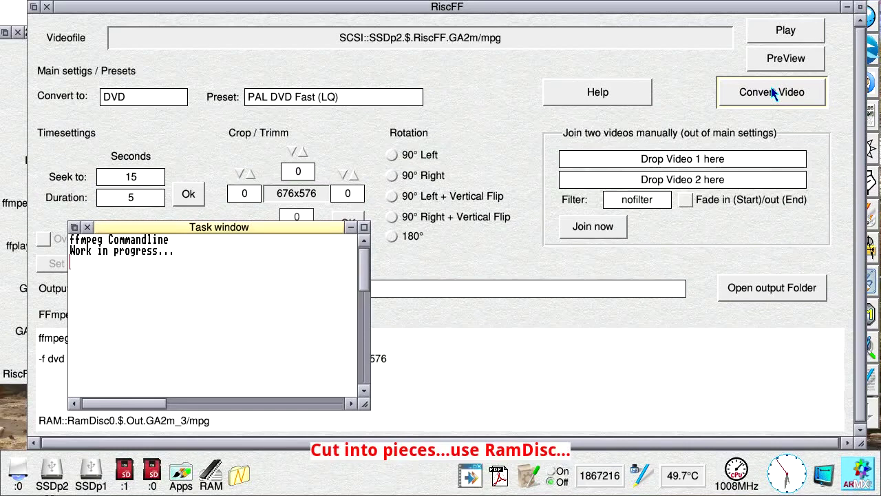
left_click(87, 228)
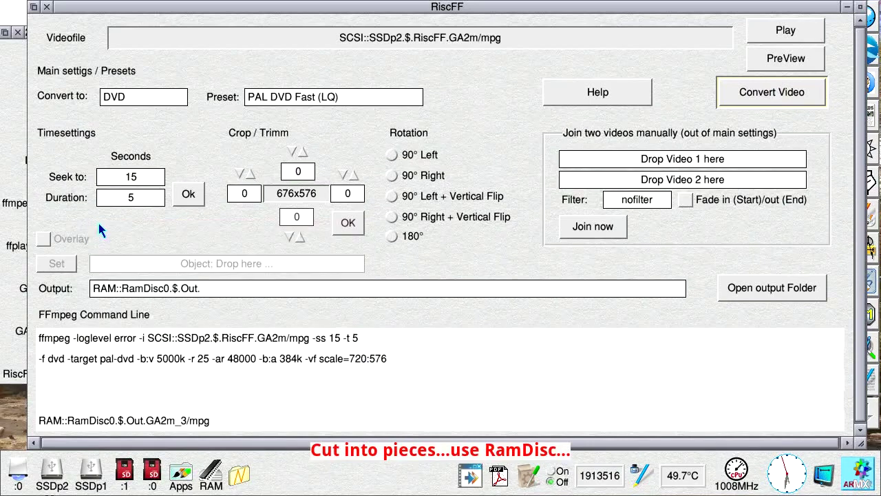
Step: Open the output folder and assign GA2m_1/mpg as the first and GA2m_2/mpg as the second video to join
left_click(750, 292)
left_click_drag(565, 153, 287, 169)
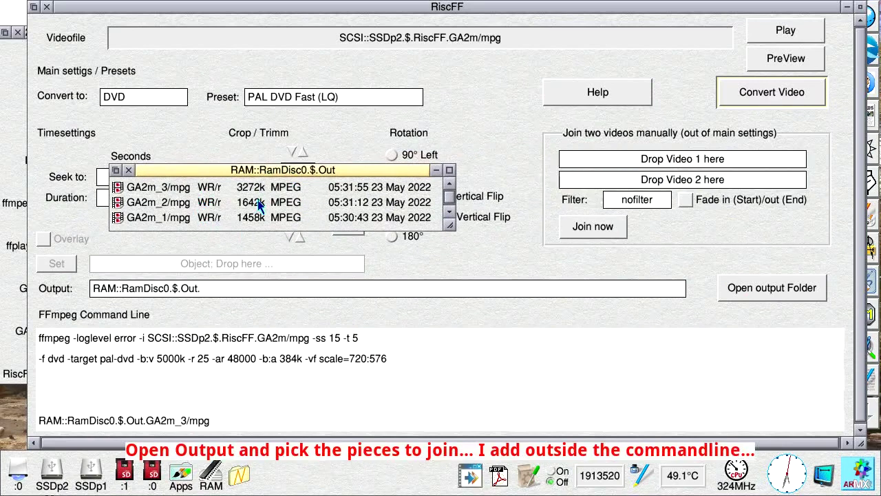
left_click_drag(142, 226, 669, 160)
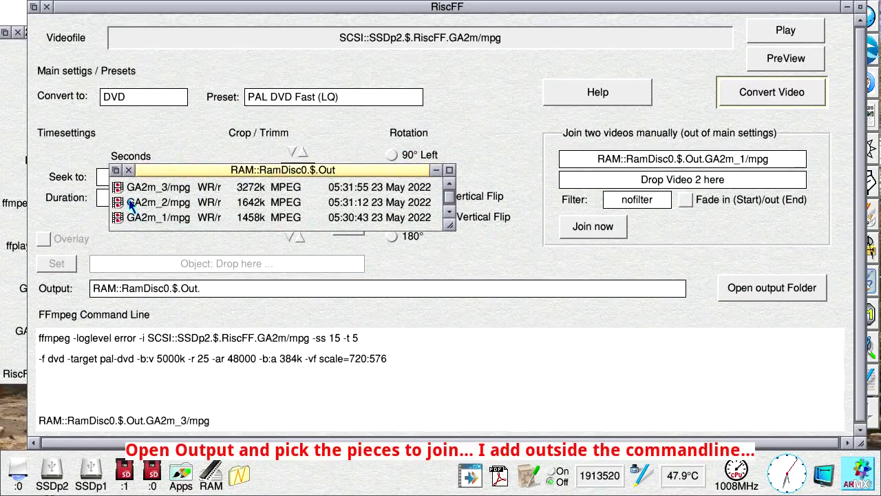
left_click_drag(130, 203, 388, 156)
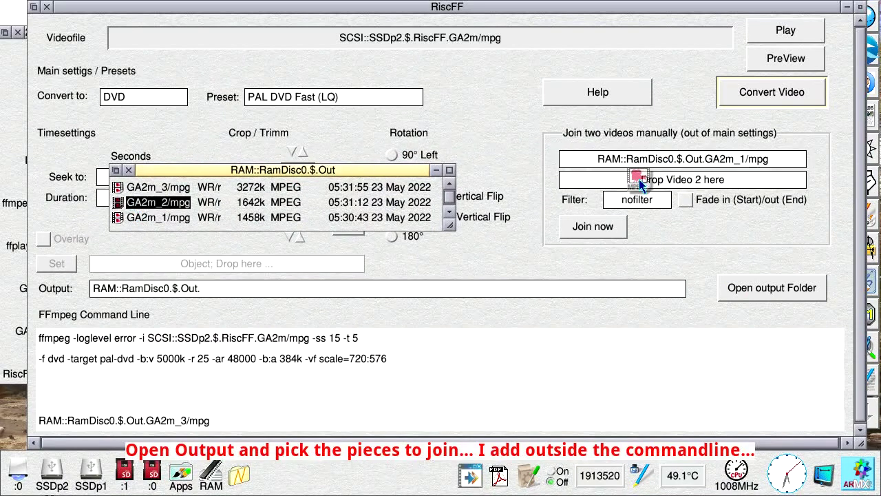
left_click_drag(639, 179, 639, 180)
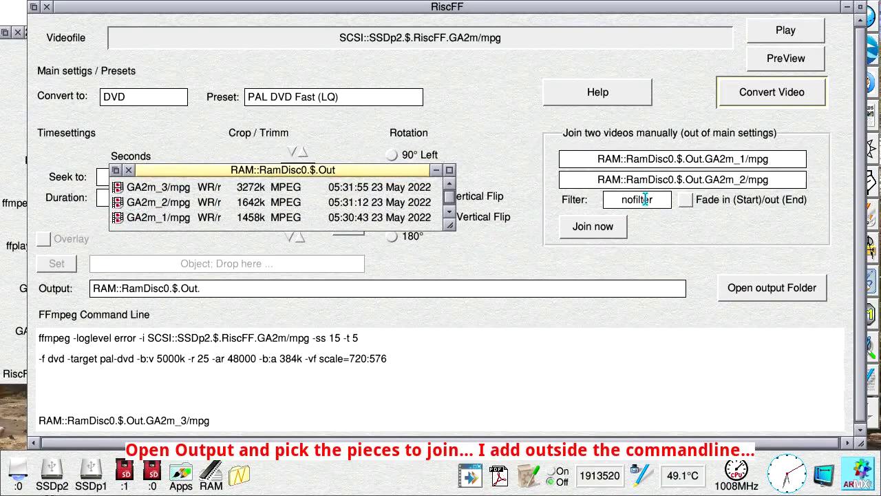
Step: Preview the circlecrop blend effect and choose it as the filter for joining the two videos
left_click(645, 199)
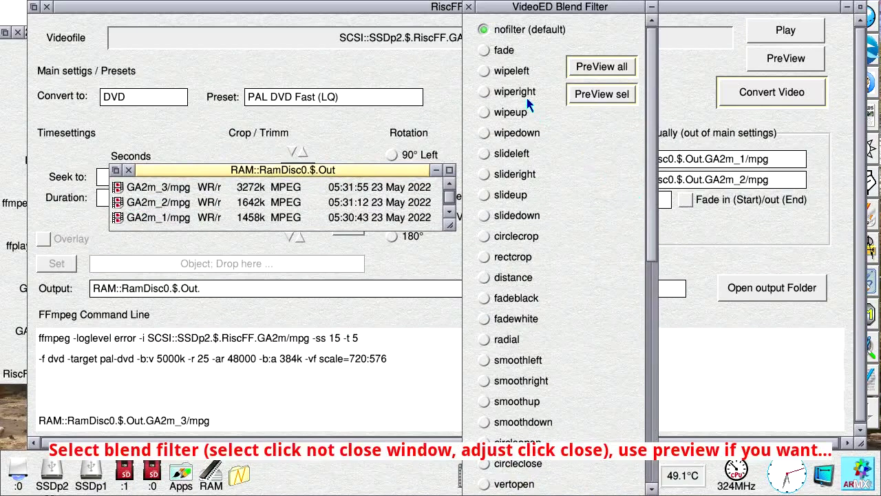
left_click(484, 237)
left_click(597, 96)
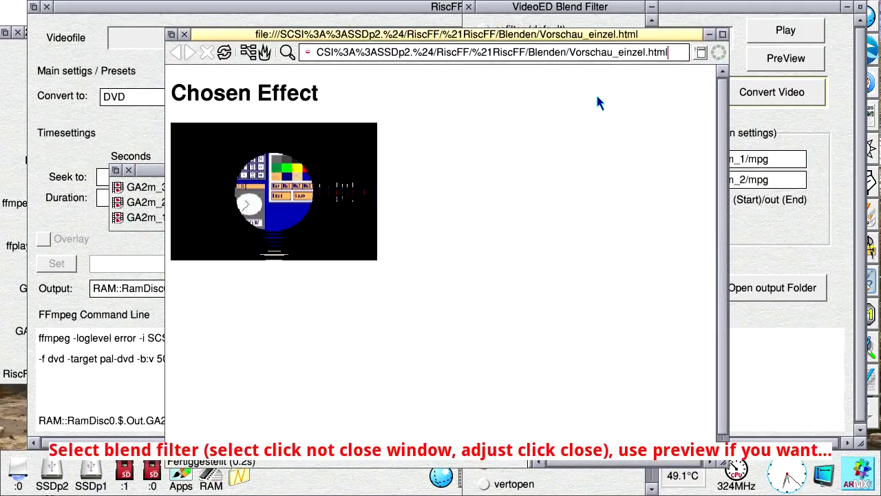
left_click(184, 35)
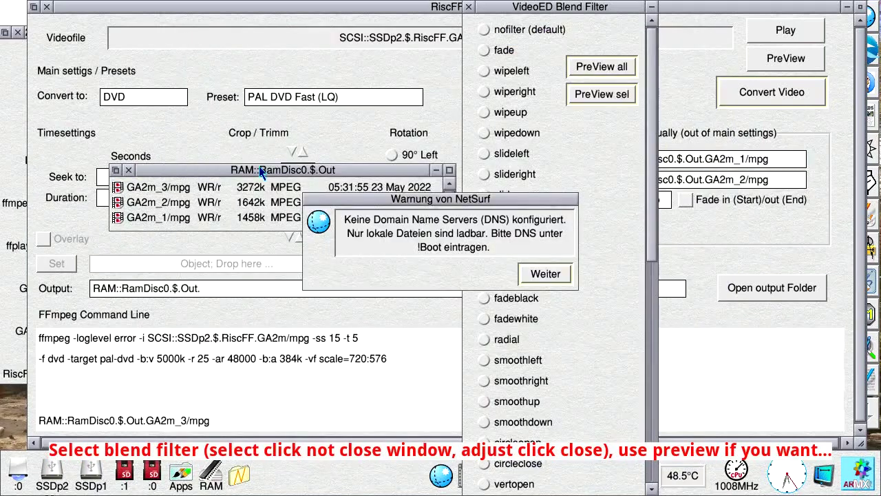
left_click(545, 274)
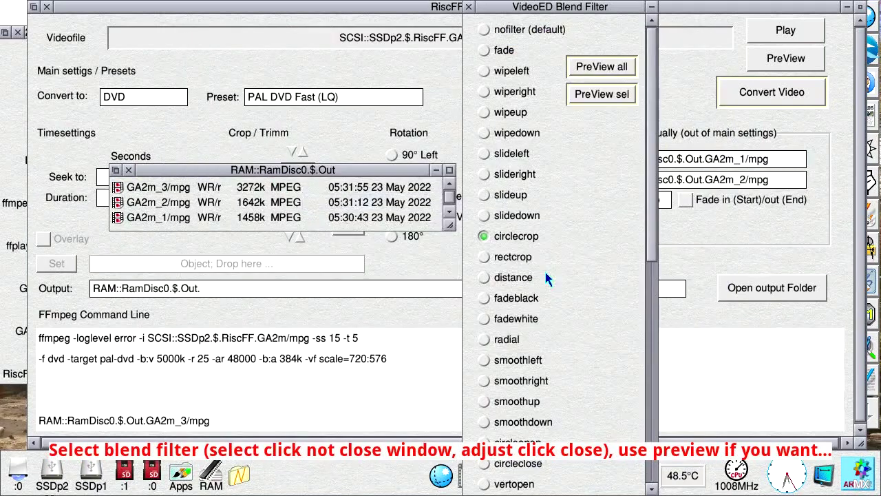
right_click(482, 236)
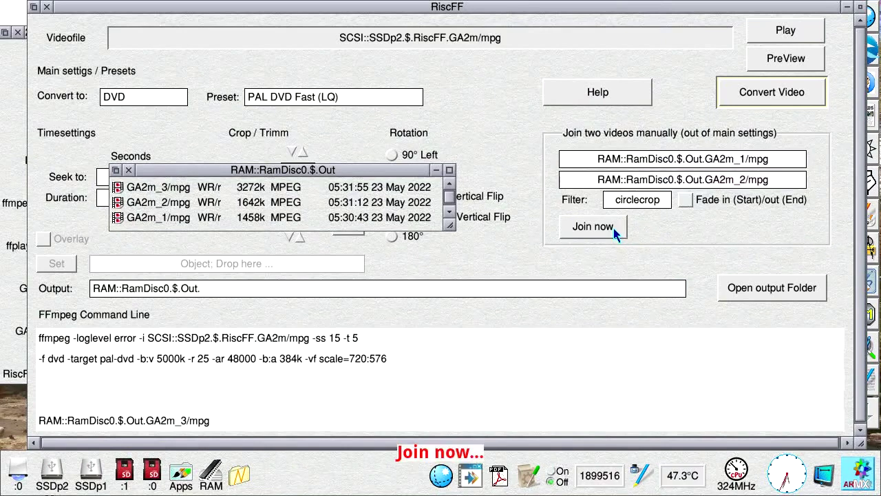
Step: Join GA2m_1/mpg and GA2m_2/mpg with the circlecrop filter and close the task window once the job is done
left_click(614, 228)
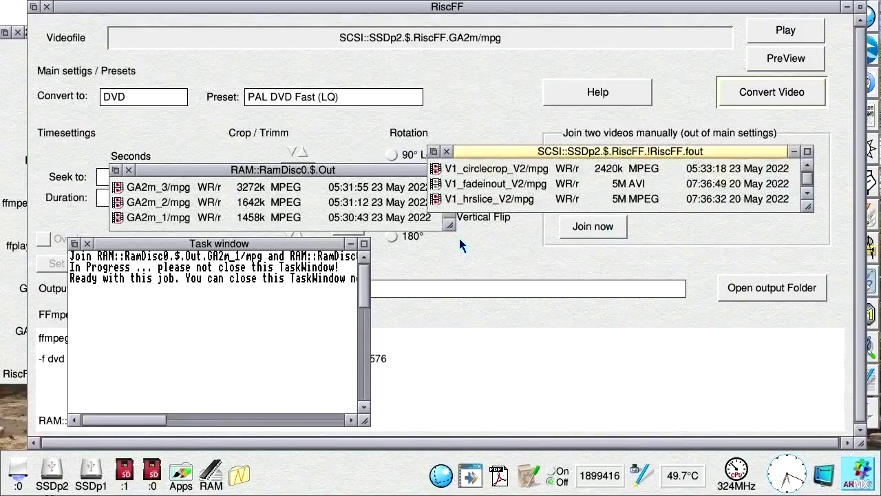
left_click(87, 244)
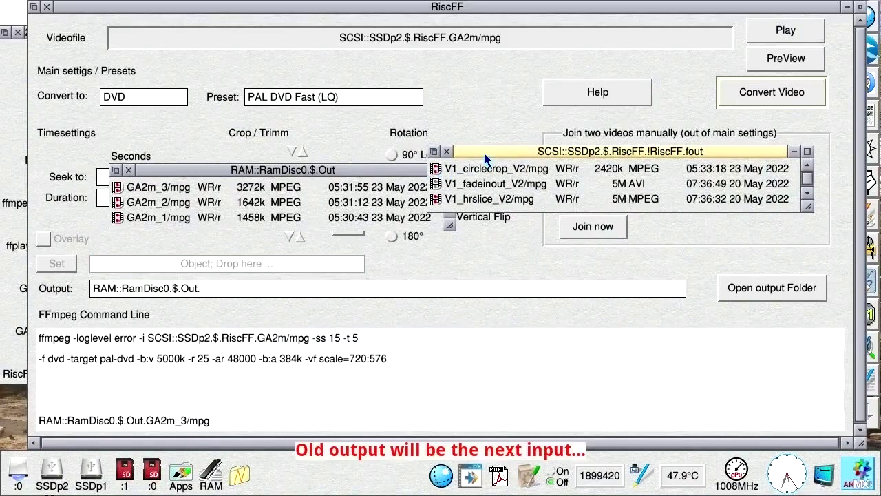
Step: Assign V1_circlecrop_V2/mpg as the first and GA2m_3/mpg as the second video to join
left_click_drag(484, 153, 514, 278)
left_click(465, 295)
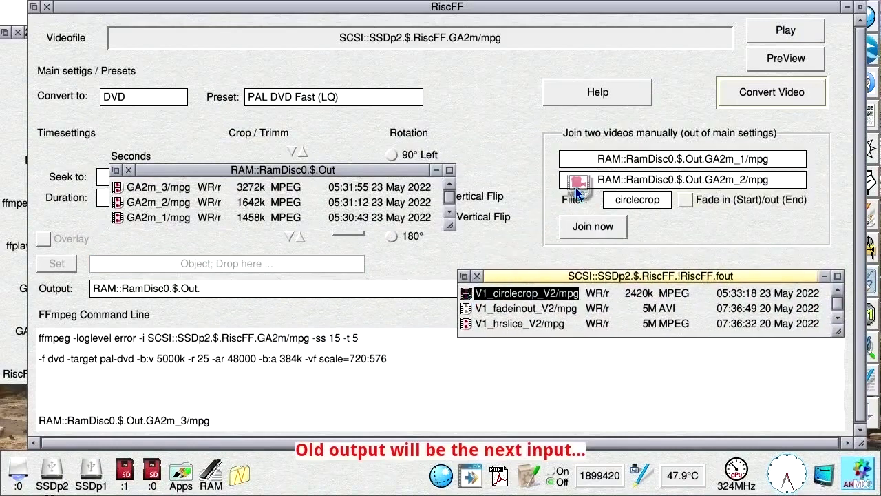
left_click_drag(628, 165, 628, 165)
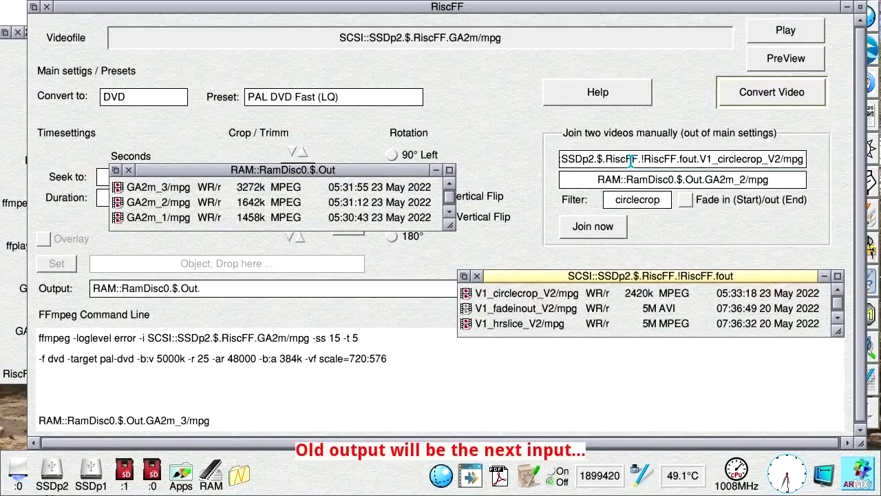
left_click(165, 187)
left_click_drag(165, 188, 585, 179)
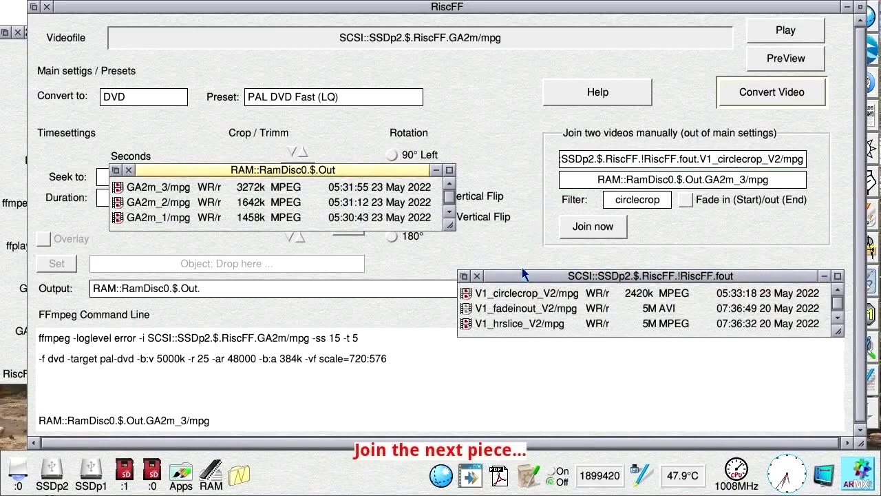
Step: Load V1_circlecrop_V2/mpg as the video file and play it to check the joined result, stopping playback at the end
left_click_drag(490, 293, 445, 42)
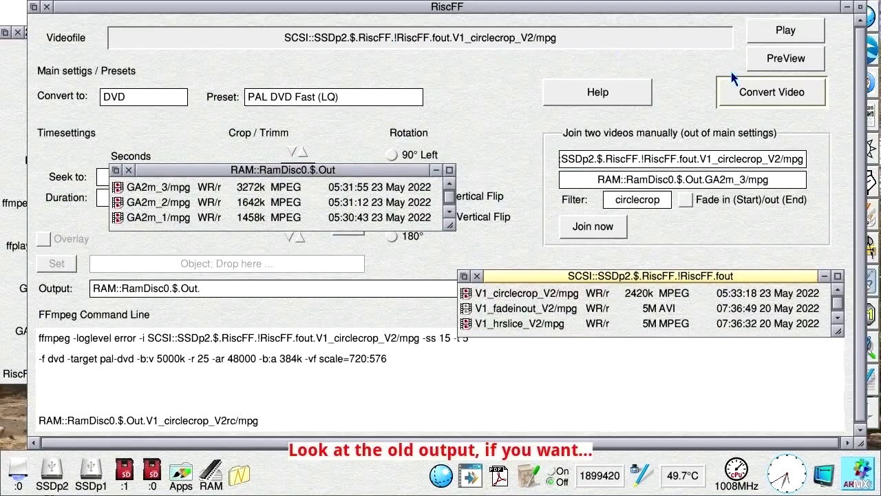
left_click(788, 32)
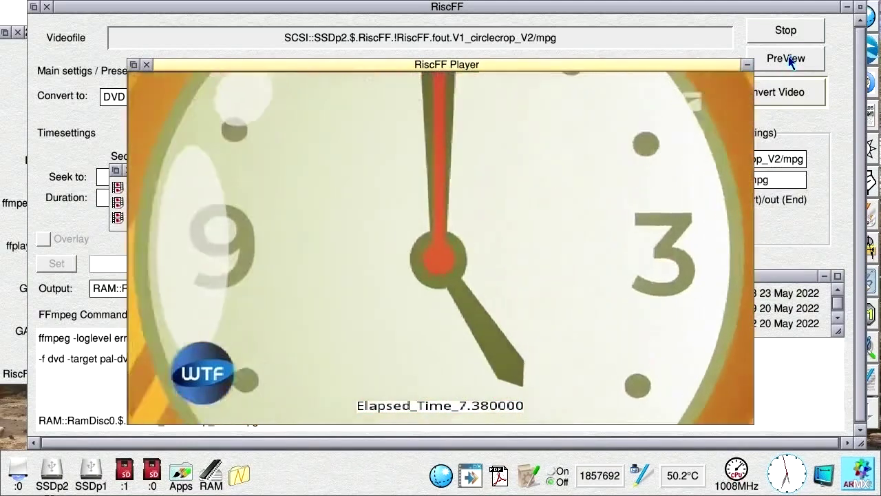
left_click(785, 30)
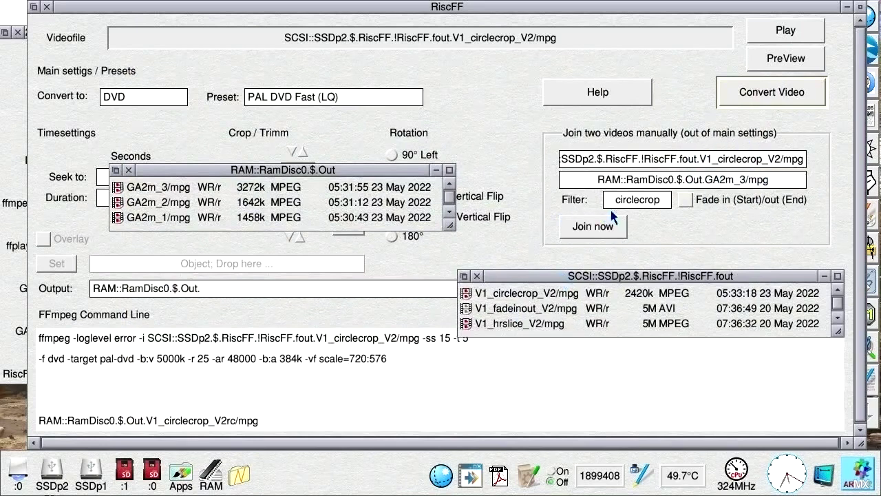
Step: Choose wipetr as the blend filter for the join and enable Fade in (Start)/out (End)
left_click(634, 200)
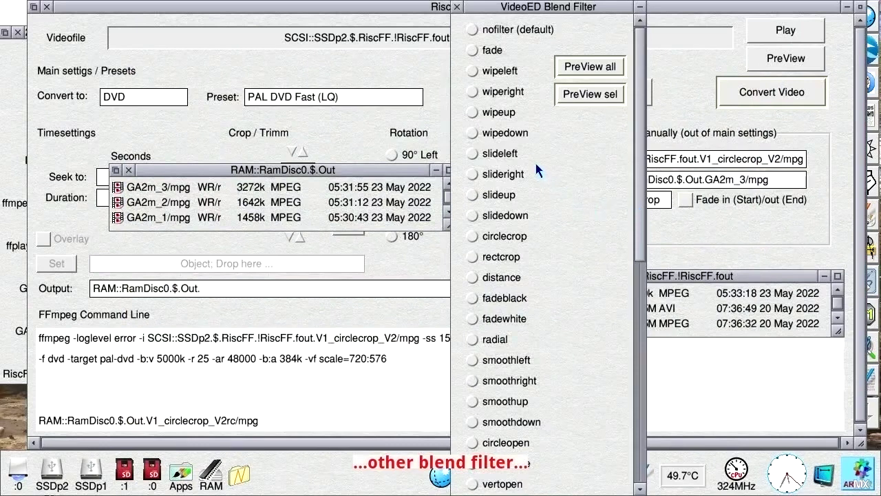
left_click_drag(637, 229, 636, 451)
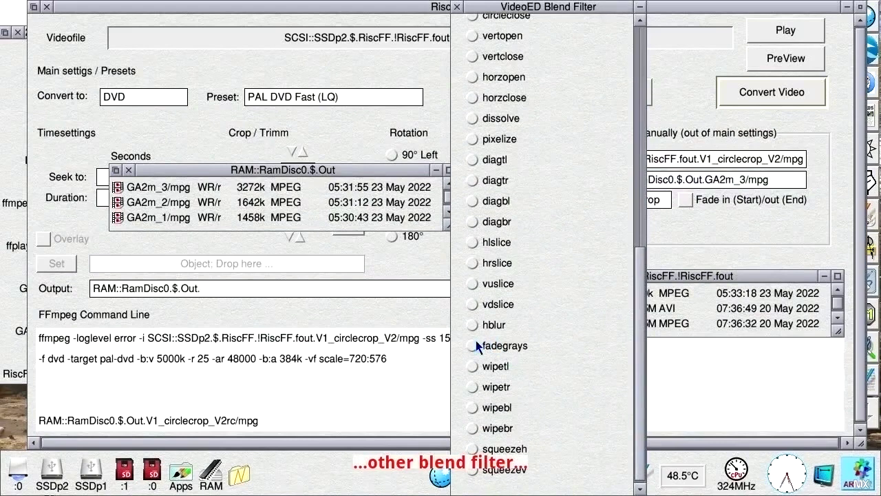
left_click(475, 388)
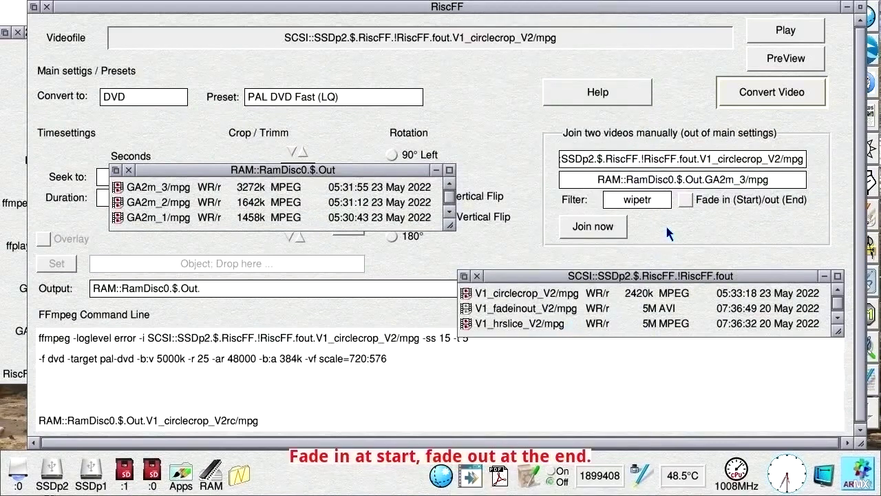
left_click(683, 199)
Step: Close both open folder windows and join the two assigned videos, closing the task window once the job is done
left_click(476, 276)
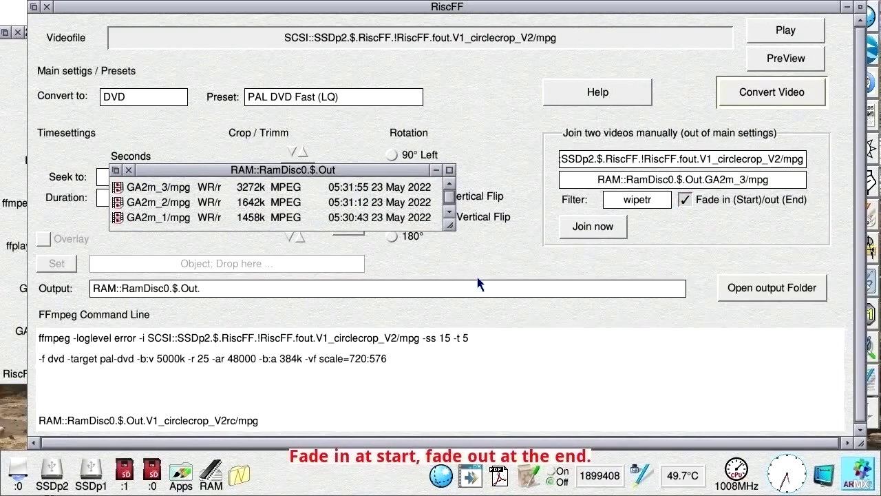
left_click(128, 170)
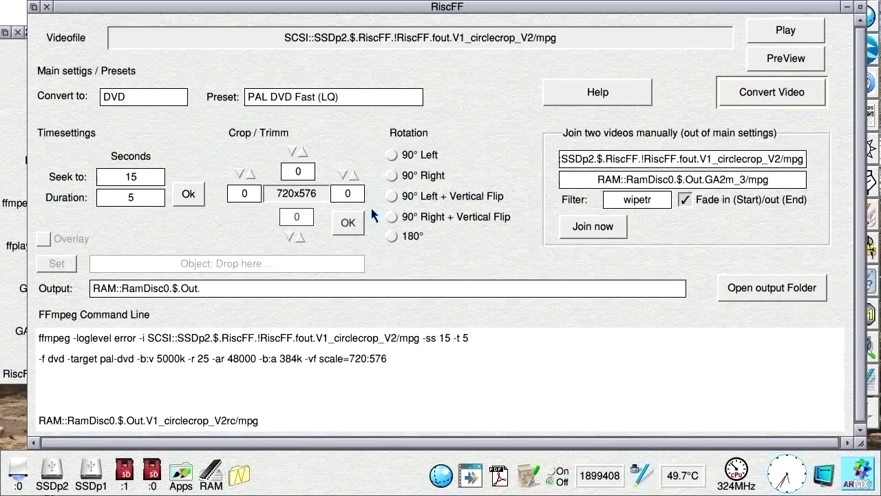
left_click(589, 227)
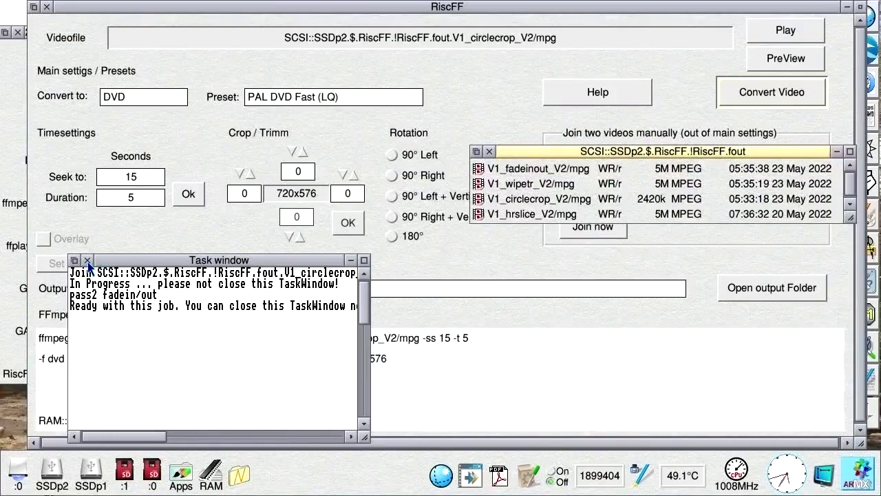
left_click(87, 261)
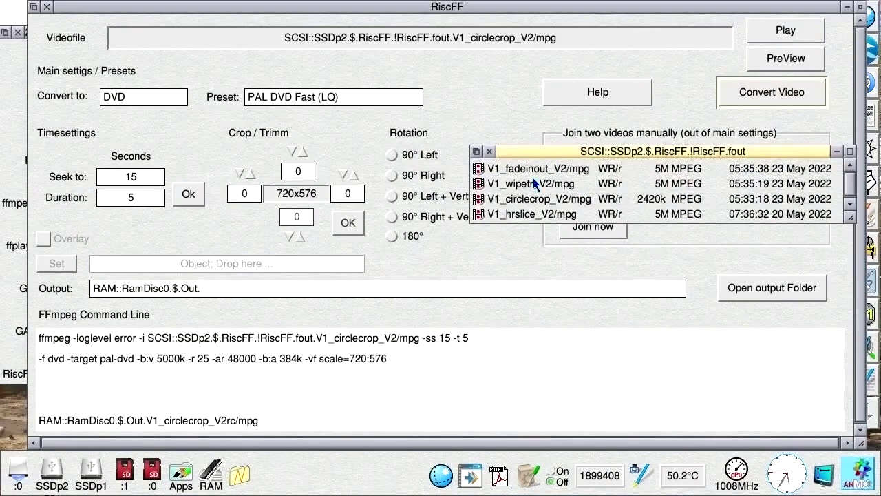
Step: Load V1_fadeinout_V2/mpg as the video file and play it to check the joined video with fades
left_click_drag(496, 171, 487, 40)
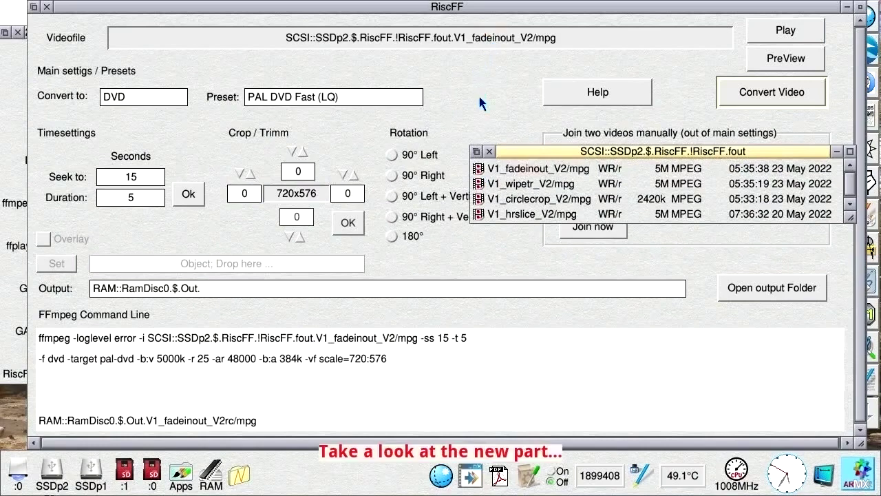
left_click(491, 150)
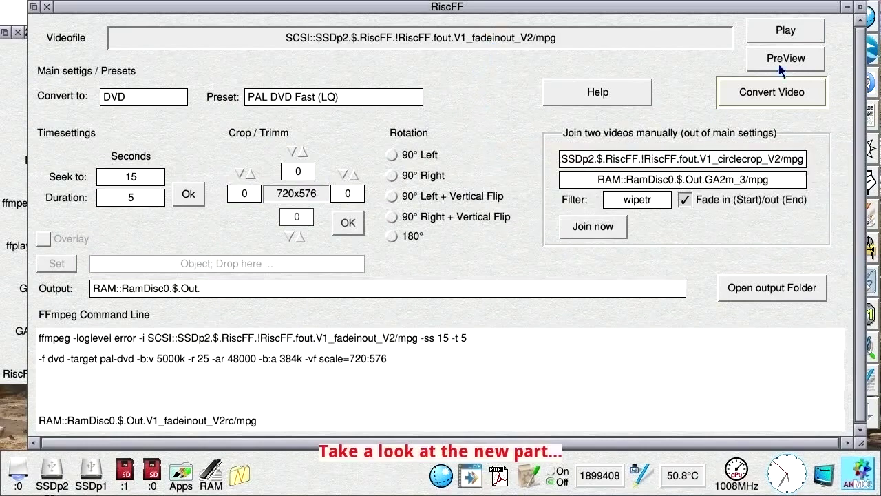
left_click(792, 30)
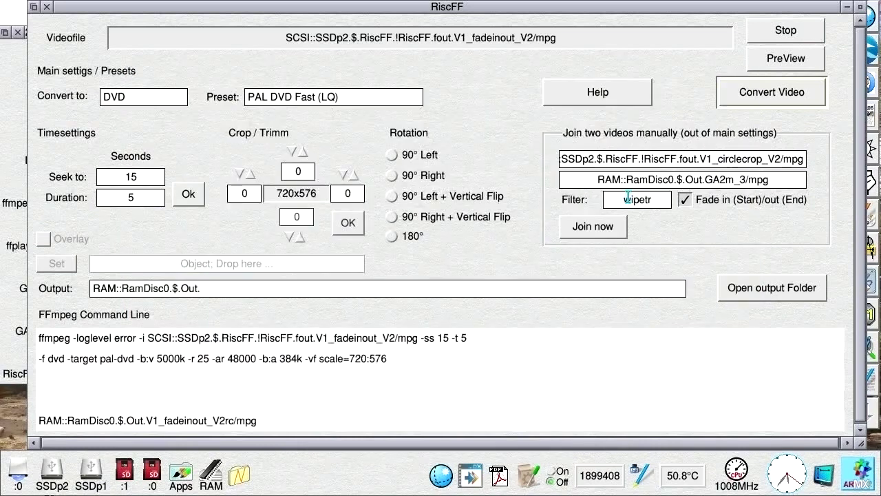
left_click(785, 30)
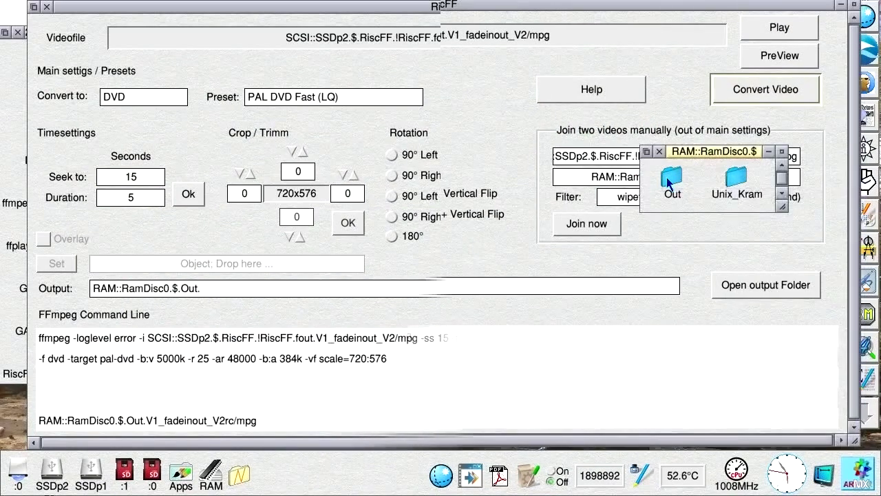
Step: Open the Out folder on the RAM disc, load GA2m_1/mpg as the video file and close the folder
double_click(622, 187)
left_click_drag(630, 190, 470, 45)
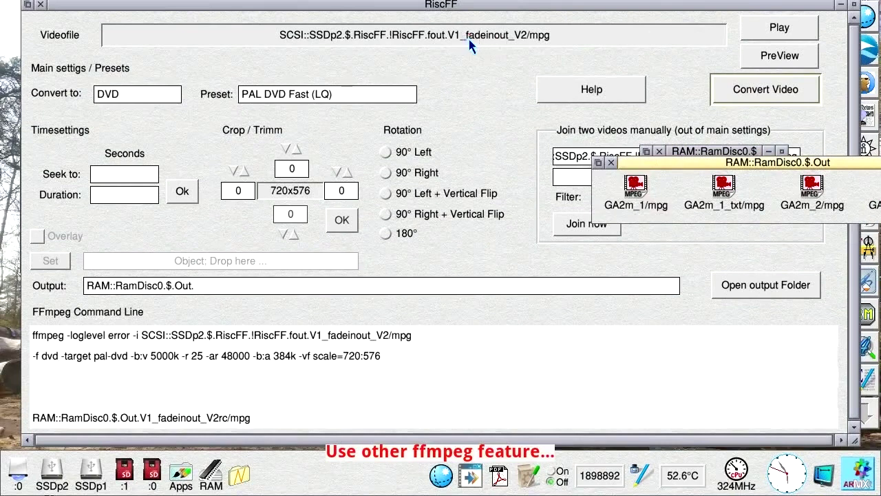
left_click(610, 161)
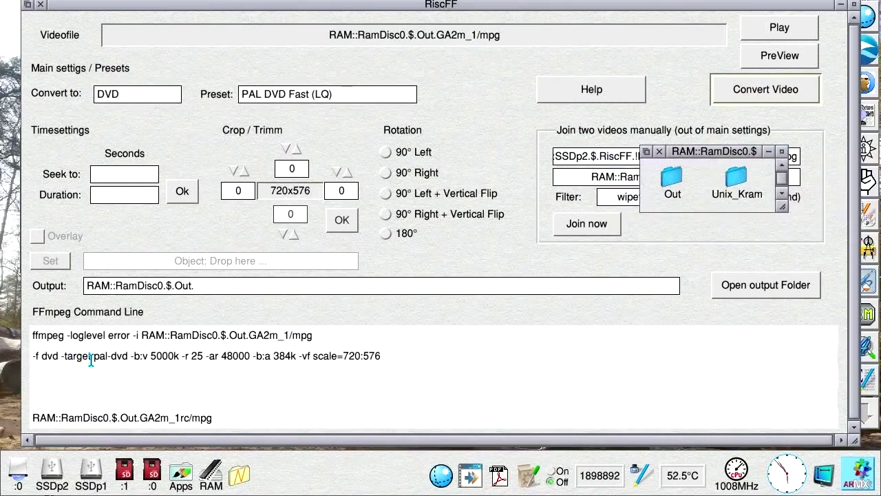
Step: Replace -target pal-dvd with -vcodec mpeg2video in the FFmpeg command line
left_click(128, 356)
key("BackSpace")
key("BackSpace")
key("BackSpace")
key("BackSpace")
key("BackSpace")
key("BackSpace")
key("BackSpace")
key("BackSpace")
key("BackSpace")
key("BackSpace")
key("BackSpace")
key("BackSpace")
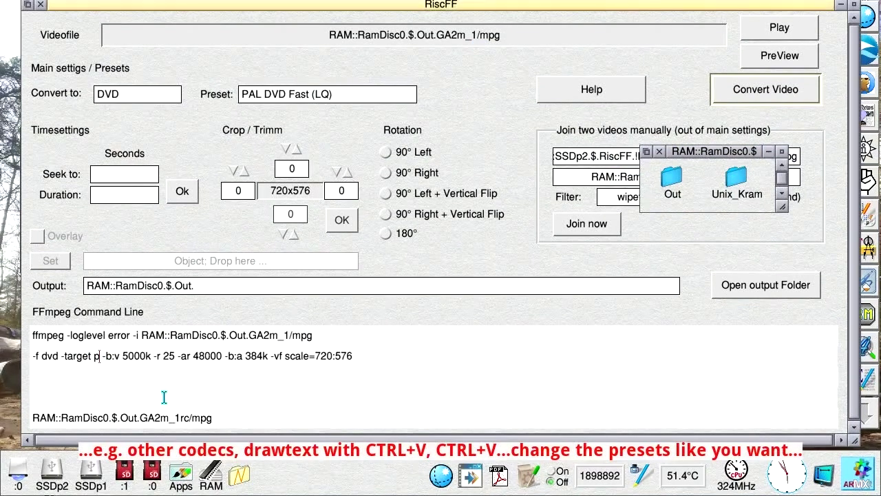
key("BackSpace")
key("BackSpace")
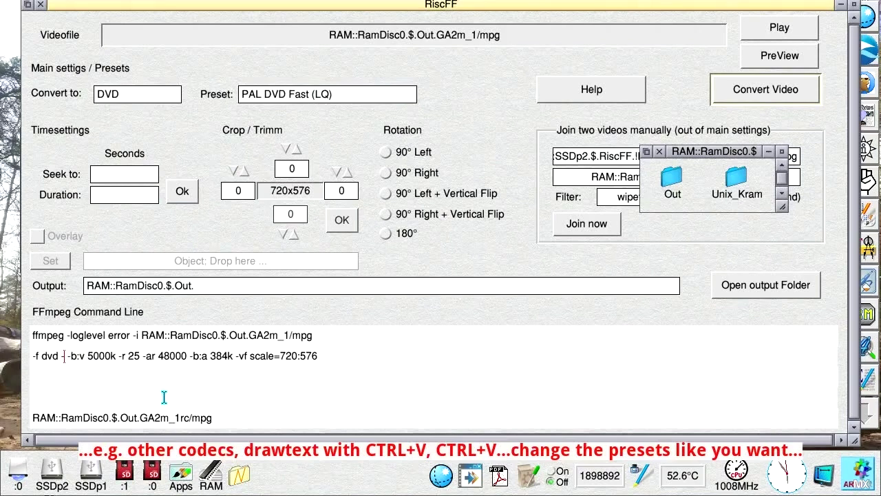
type("vcodec ")
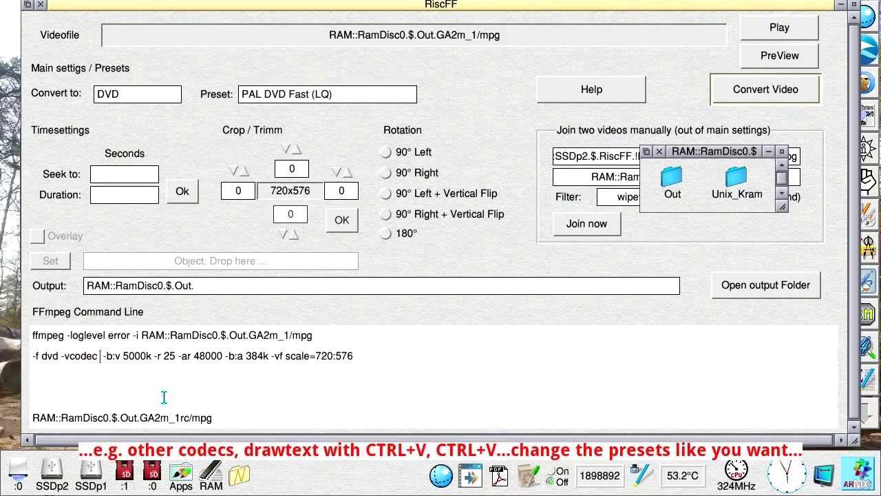
type("mpe")
type("g2vi")
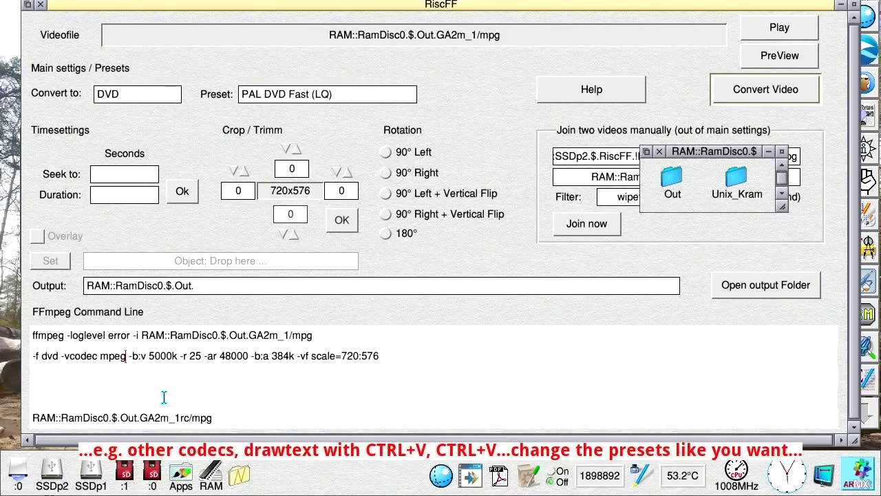
type("deo")
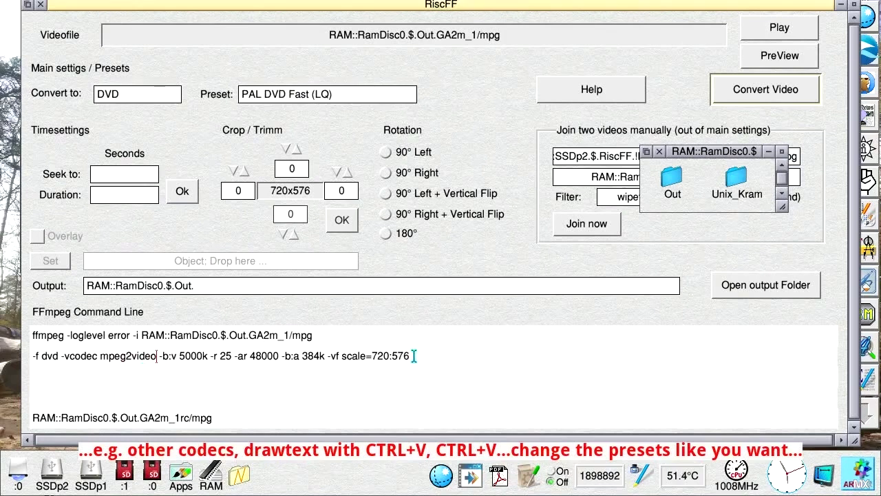
Step: Remove scale=720:576 after -vf at the end of the FFmpeg options line
key("BackSpace")
key("BackSpace")
key("BackSpace")
key("BackSpace")
key("BackSpace")
key("BackSpace")
key("BackSpace")
key("BackSpace")
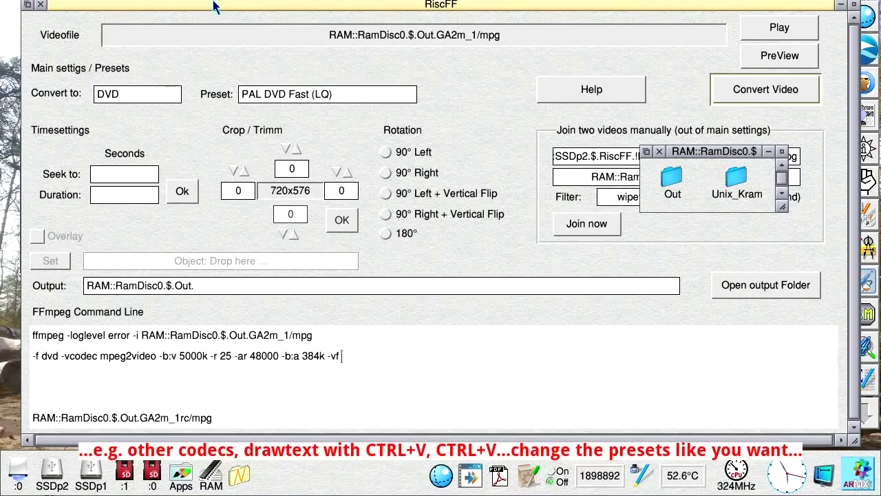
Step: Open the Drawtext file from the RiscFF folder and copy its black Textline1 drawtext line into the command line after -vf
left_click_drag(213, 5, 486, 5)
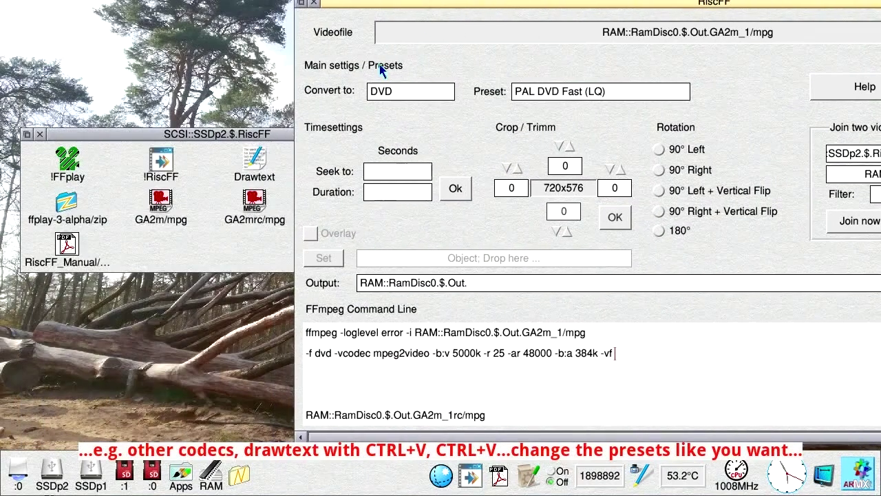
double_click(256, 164)
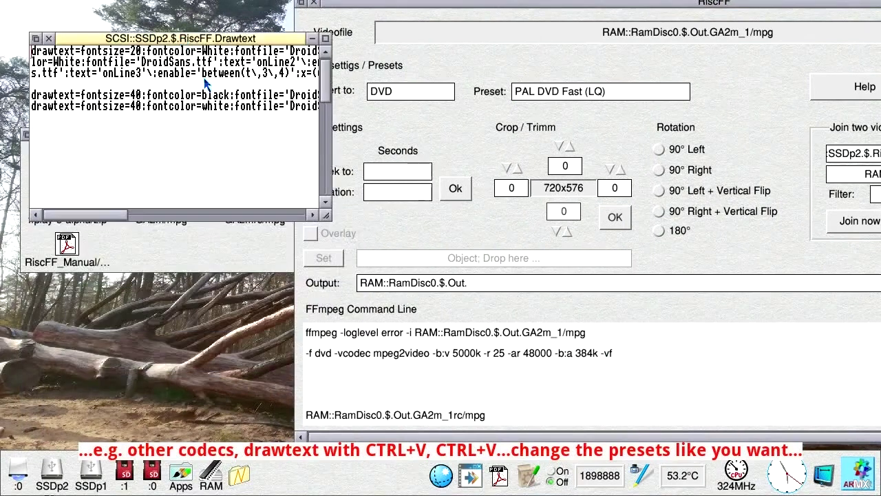
left_click_drag(323, 217, 830, 234)
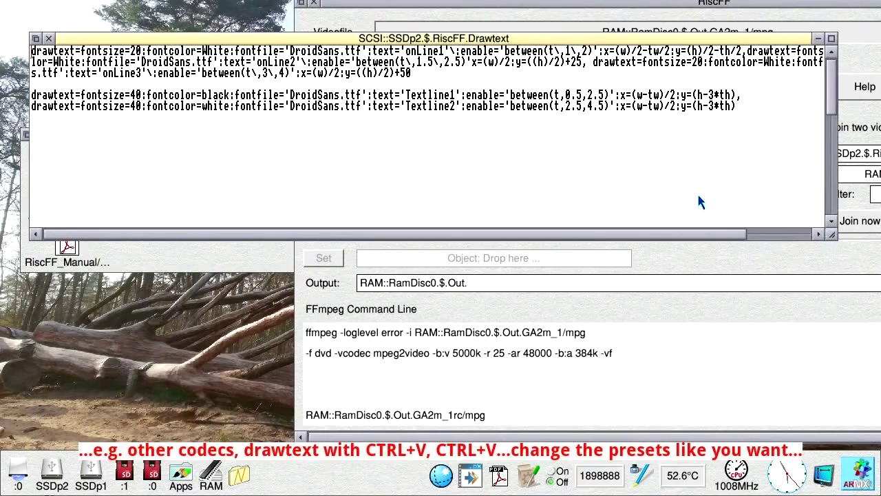
left_click_drag(31, 95, 747, 100)
key("ctrl+c")
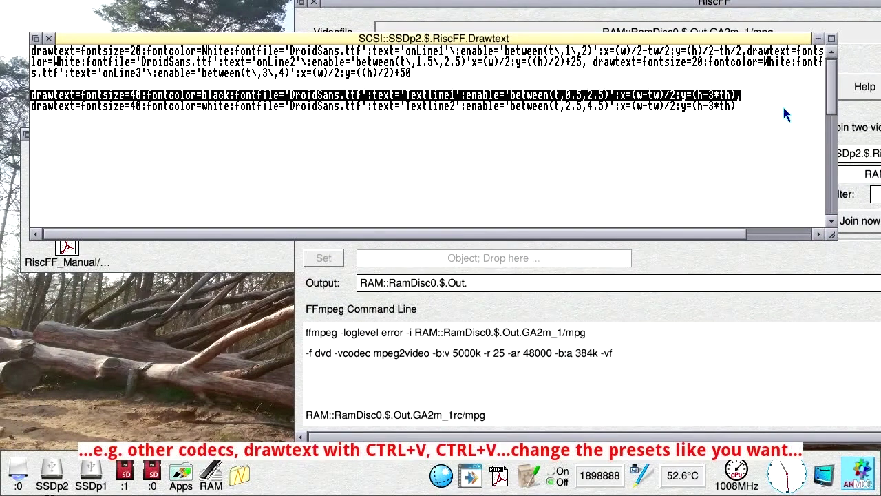
left_click(615, 351)
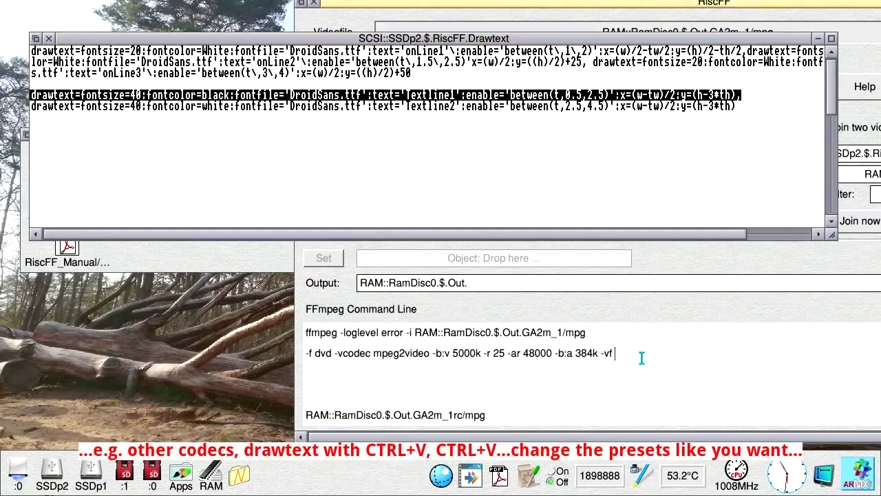
key("ctrl+v")
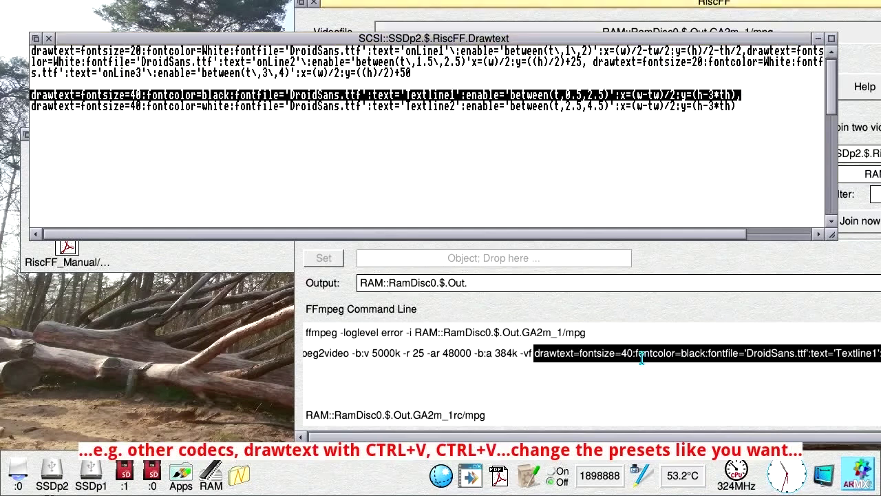
Step: Copy the white Textline2 drawtext line into the next row of the FFmpeg command line
left_click_drag(33, 110, 743, 112)
key("ctrl+c")
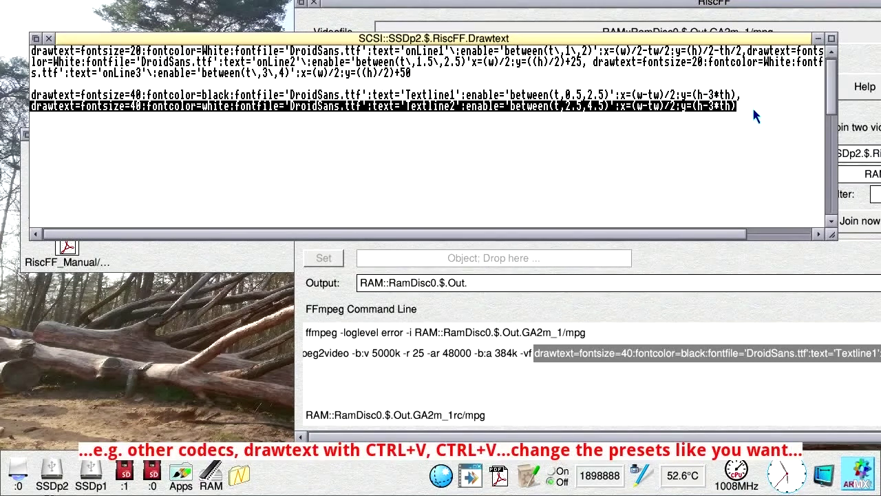
left_click(358, 375)
key("ctrl+v")
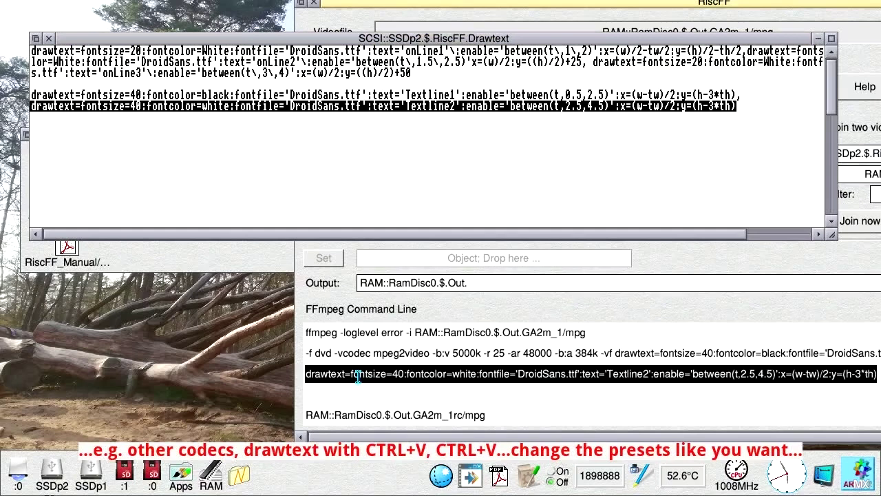
Step: Close the Drawtext file and enclose the two drawtext filters after -vf in double quotes in the FFmpeg command line
left_click(49, 38)
left_click_drag(352, 5, 81, 12)
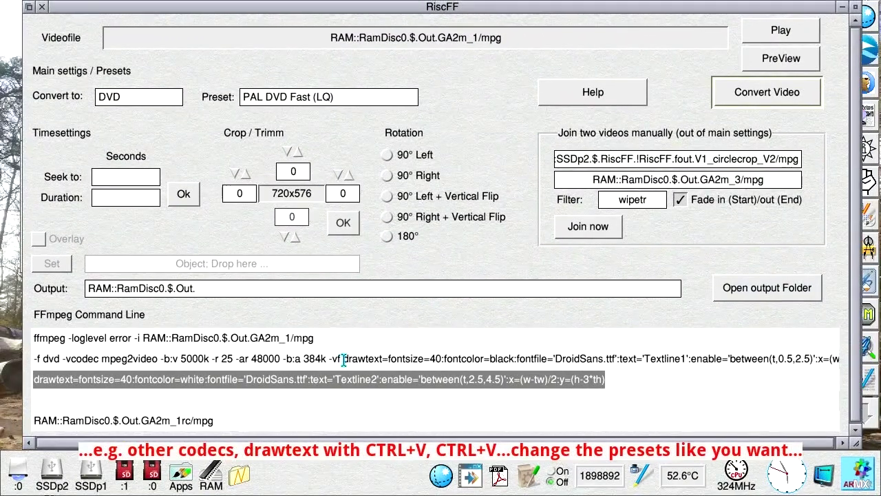
left_click(344, 359)
type("\"")
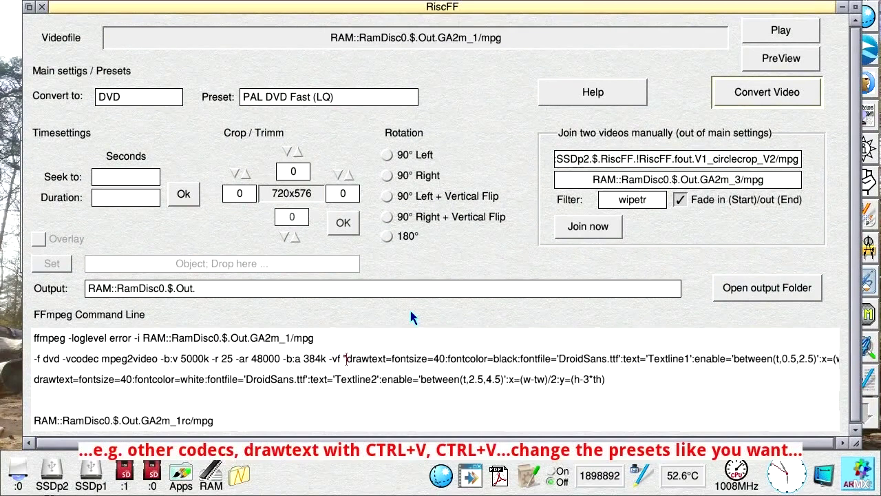
left_click(604, 379)
Step: Set the fontcolor of the Textline2 drawtext to red and add box=1 between its enable and x options
key("BackSpace")
key("BackSpace")
key("BackSpace")
key("BackSpace")
key("BackSpace")
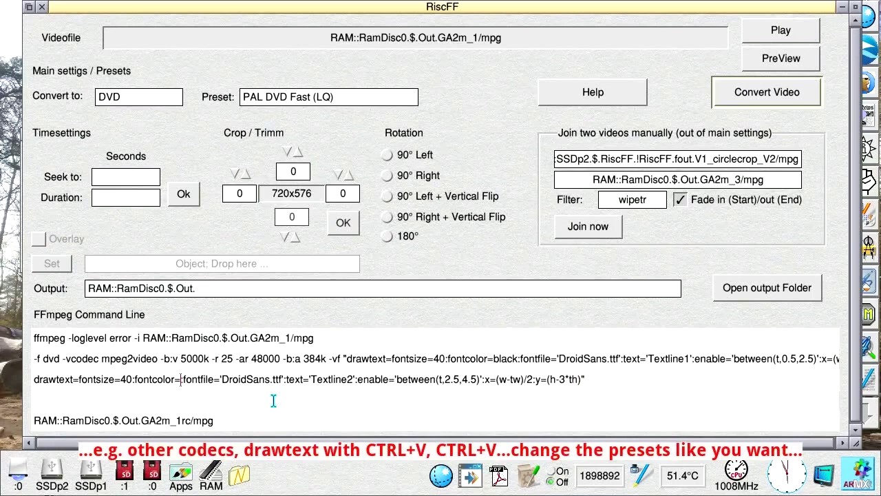
type("red")
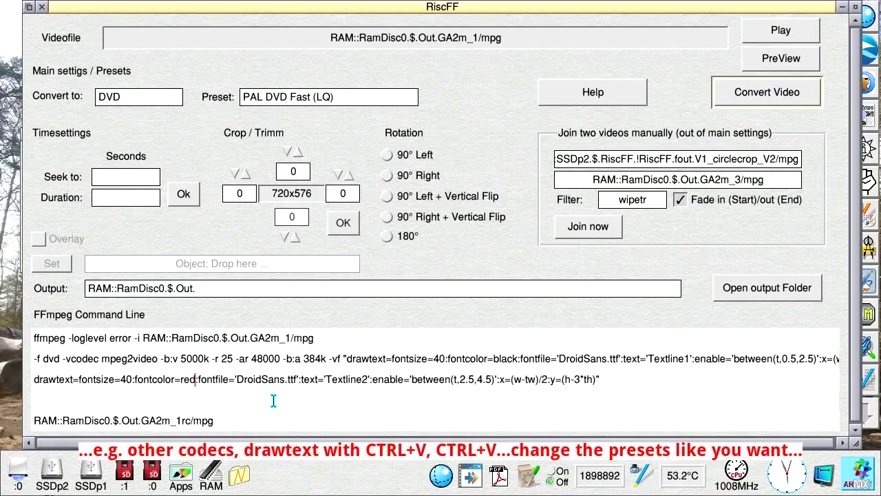
left_click(498, 379)
type(":box=1:")
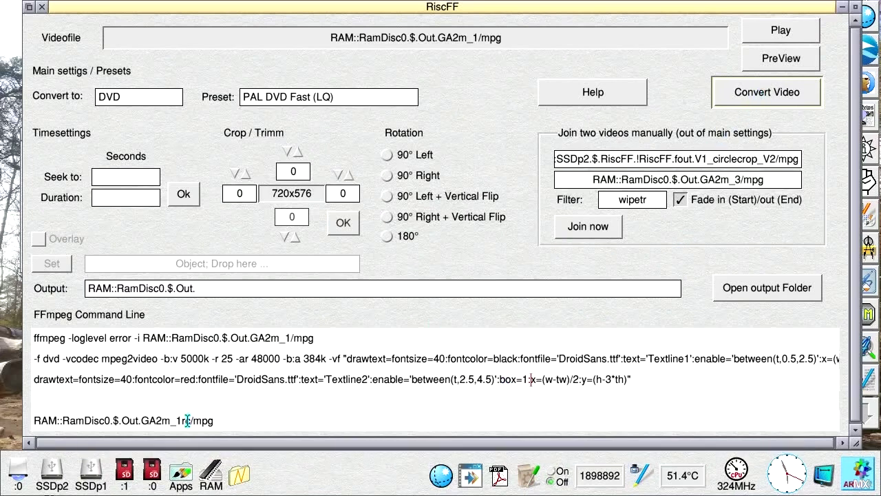
Step: Rename the output file in the command line to GA2m_txt/mpg, convert the video and close the finished task window
left_click_drag(190, 420, 201, 421)
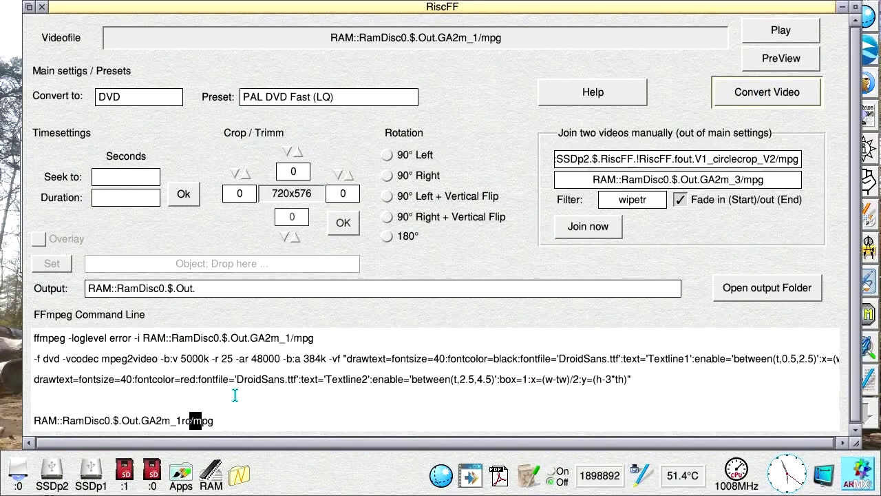
key("Left")
key("BackSpace")
key("BackSpace")
key("BackSpace")
type("txt")
left_click(741, 94)
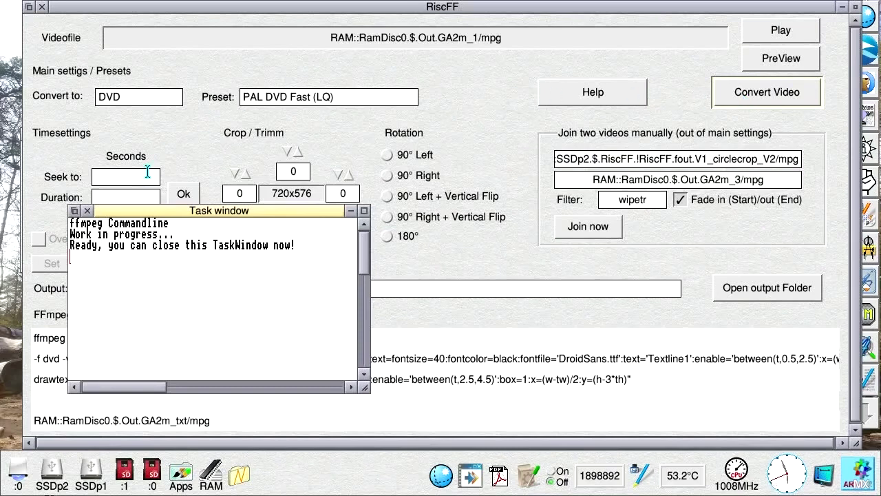
left_click(87, 211)
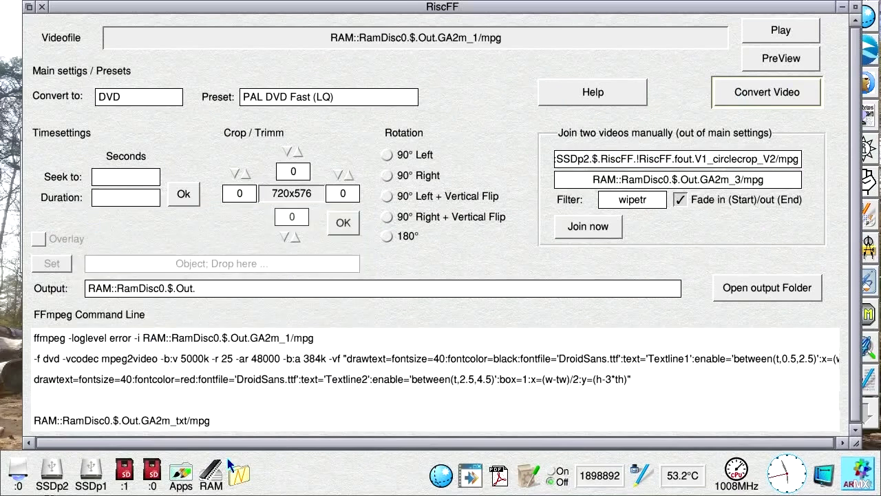
Step: Play GA2m_txt/mpg from the RAM disc's Out folder to check the text overlays, and close the player and folder windows
left_click(214, 474)
double_click(673, 183)
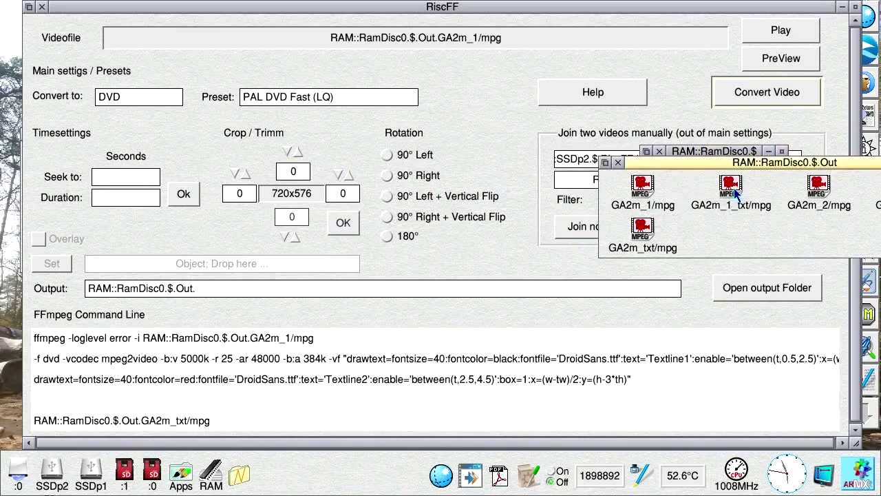
double_click(646, 232)
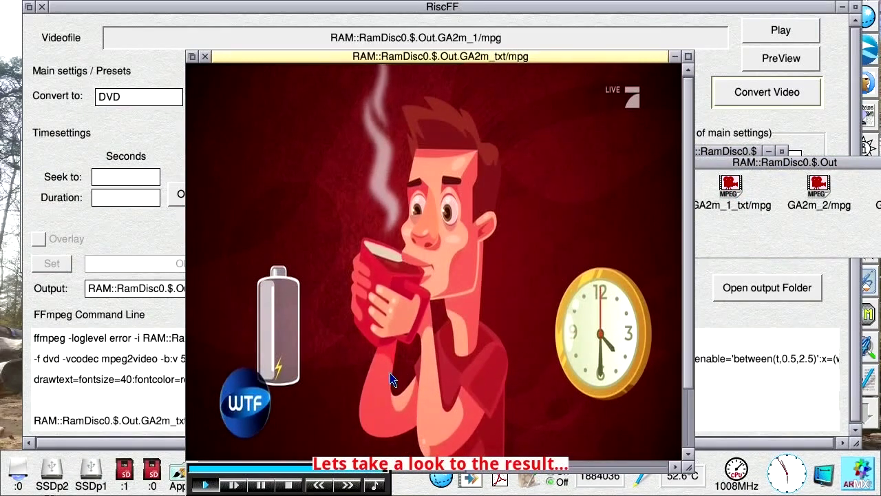
left_click(203, 62)
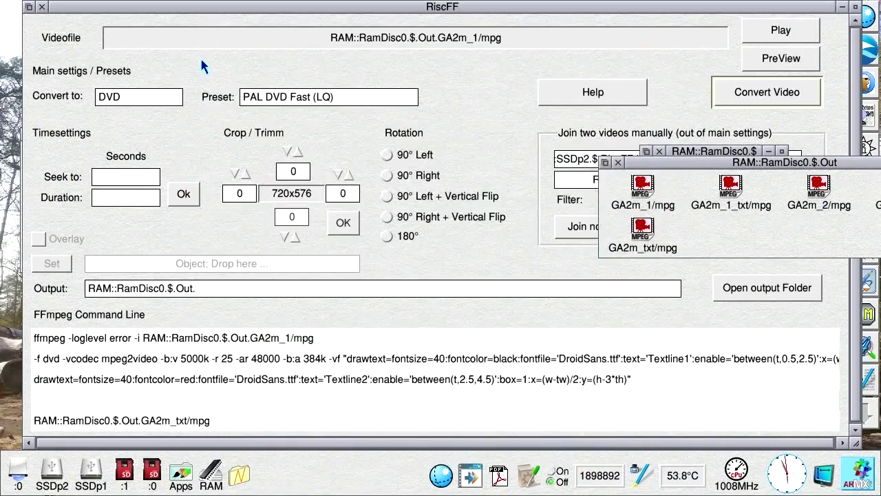
left_click(615, 161)
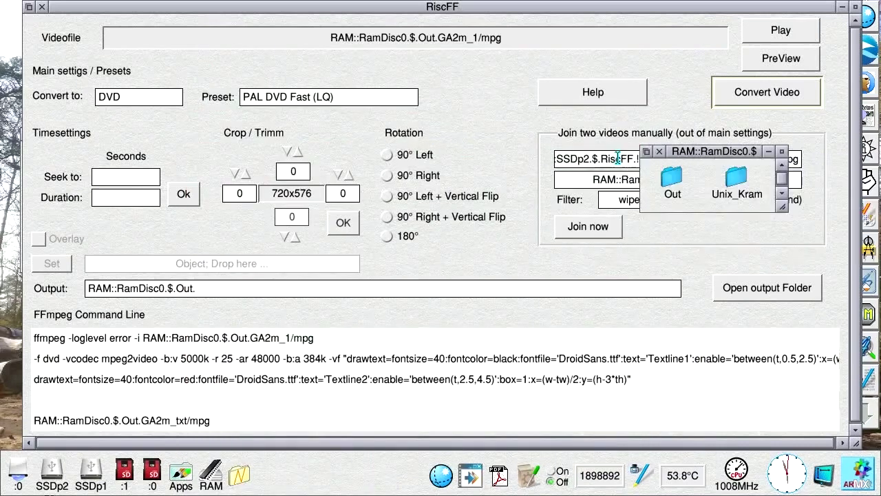
left_click(661, 150)
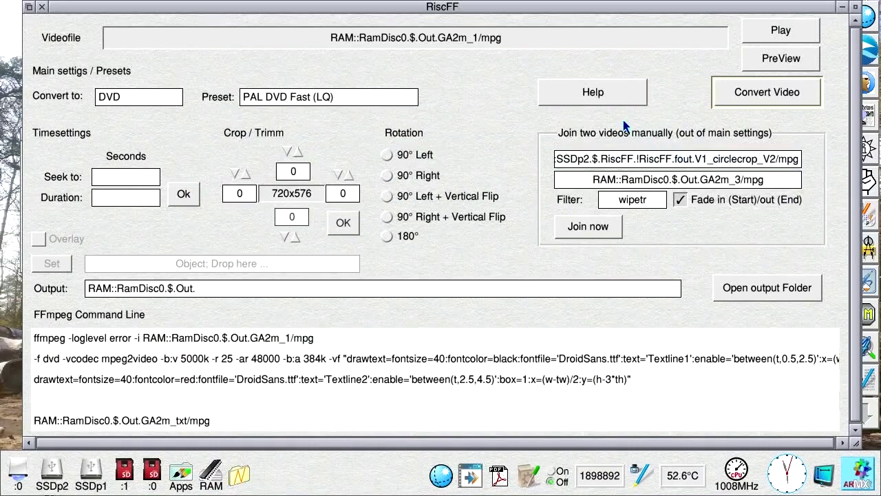
Step: Open the RiscFF help text in an enlarged window, read through its usage notes and close it
left_click(596, 92)
left_click_drag(329, 233, 407, 69)
left_click_drag(436, 210, 776, 409)
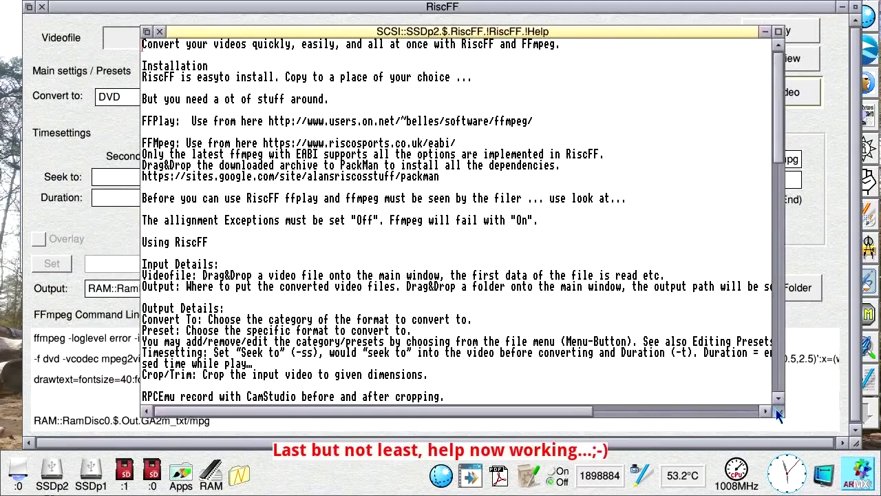
scroll(646, 242, "down", 8)
scroll(647, 249, "down", 5)
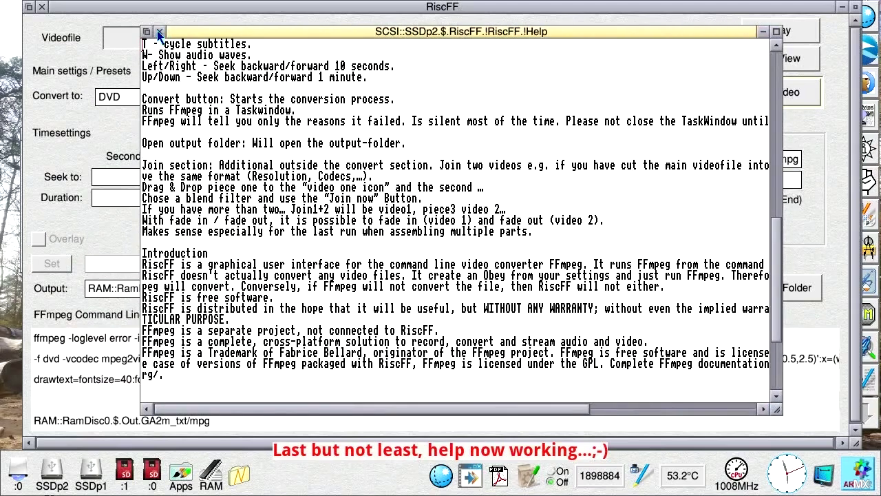
scroll(203, 143, "up", 4)
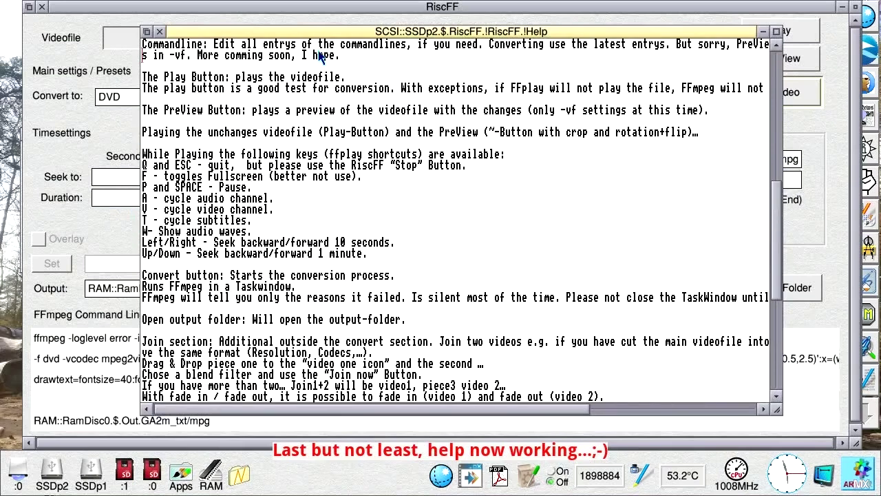
left_click(160, 31)
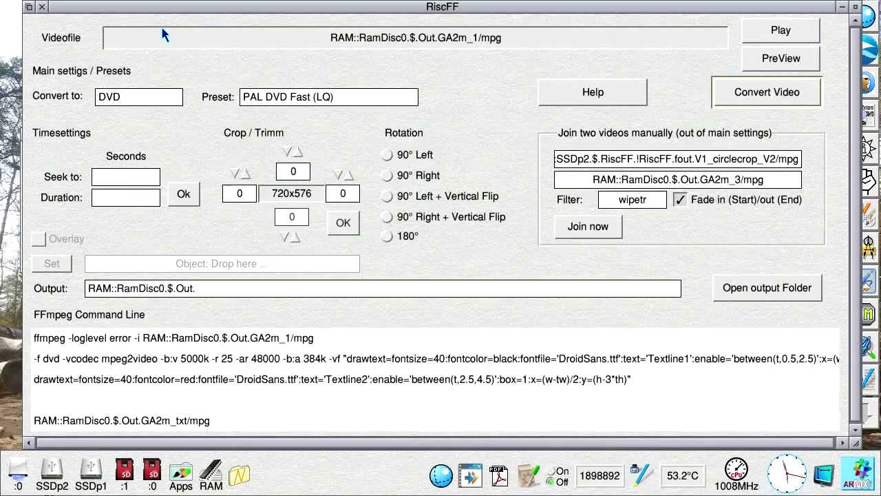